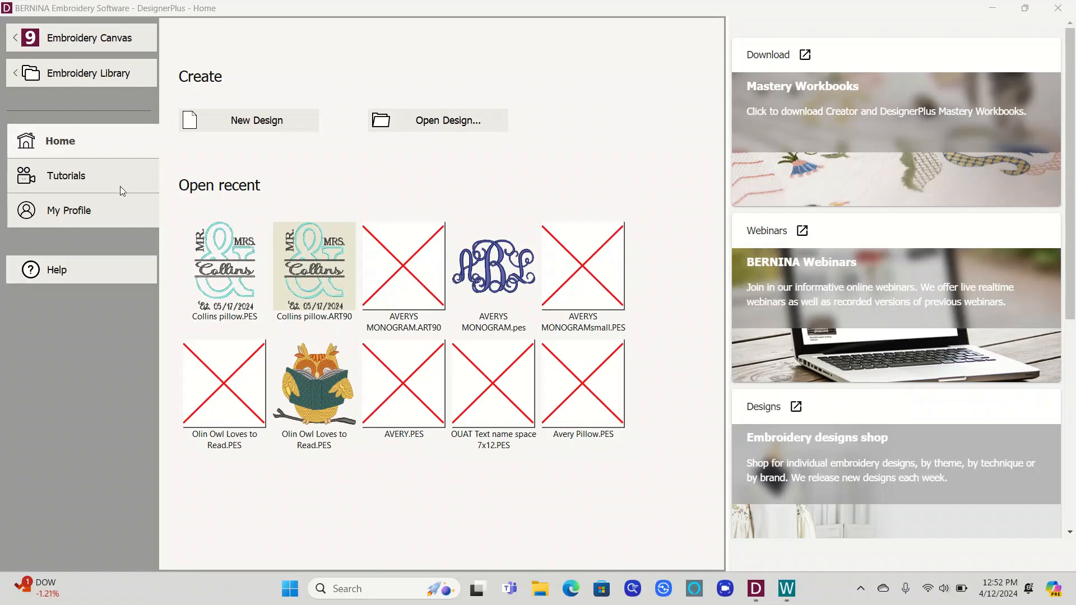
Step: Start a new design and open the Split And Applique Words 8X12 file from the PES folder
{"action": "left_click", "coordinate": [262, 121]}
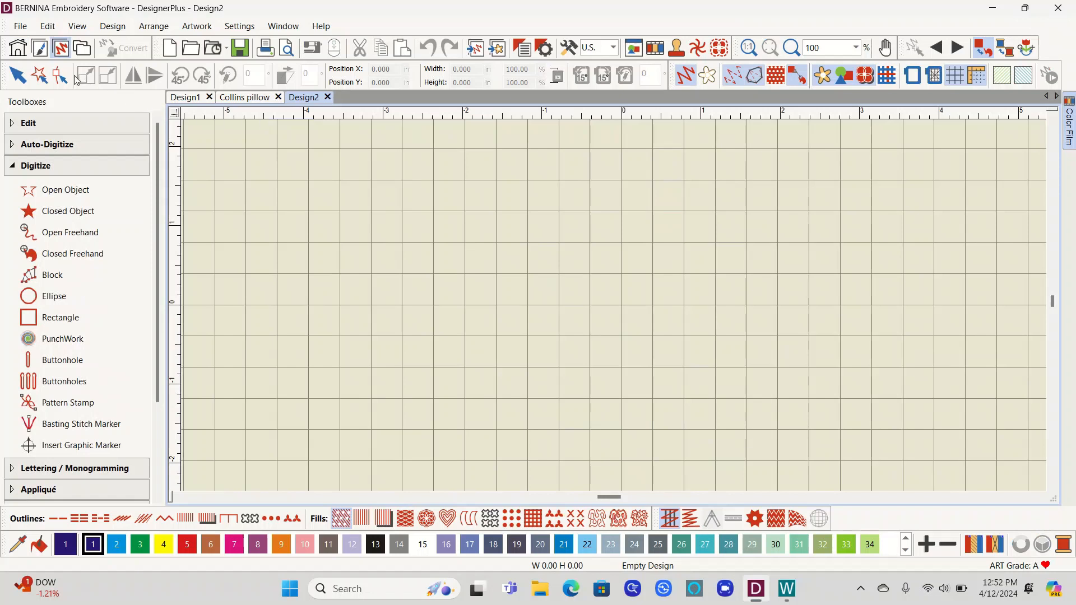
{"action": "left_click", "coordinate": [20, 26]}
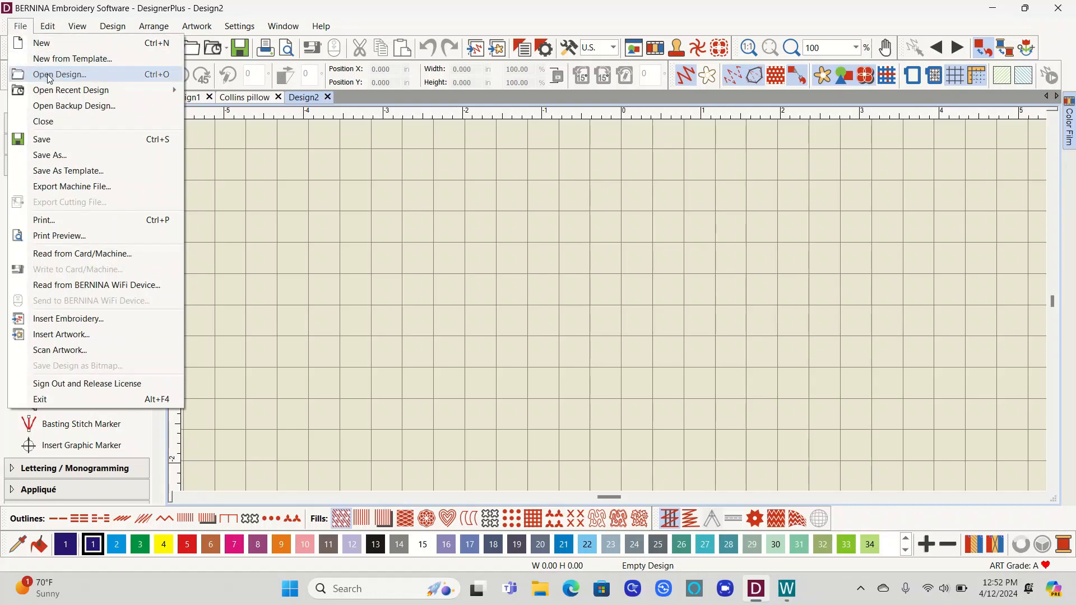
{"action": "left_click", "coordinate": [49, 78]}
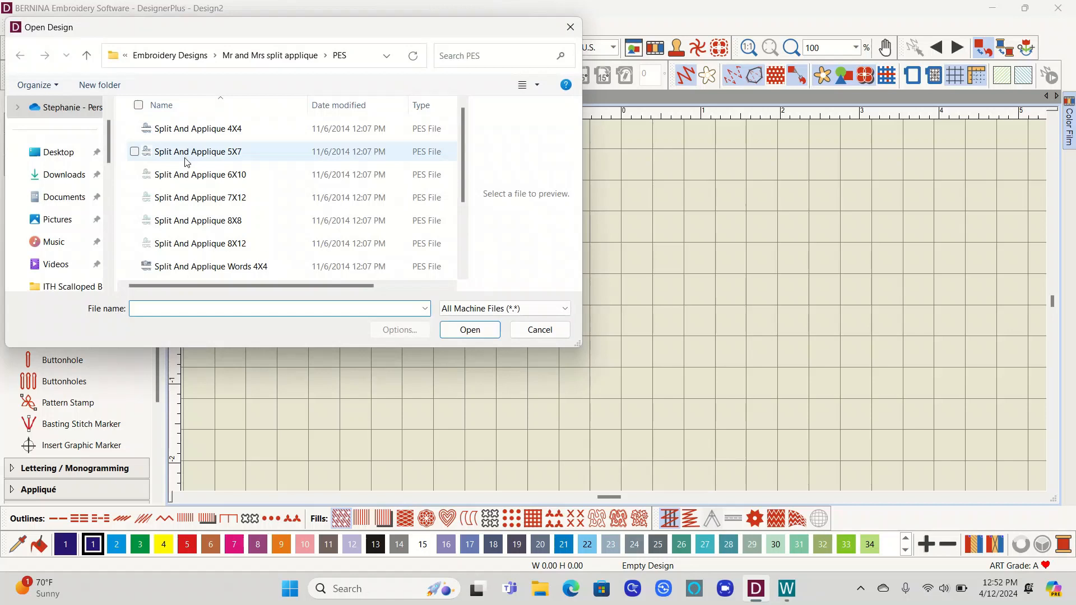
{"action": "scroll", "coordinate": [187, 162], "scroll_direction": "down", "scroll_amount": 2}
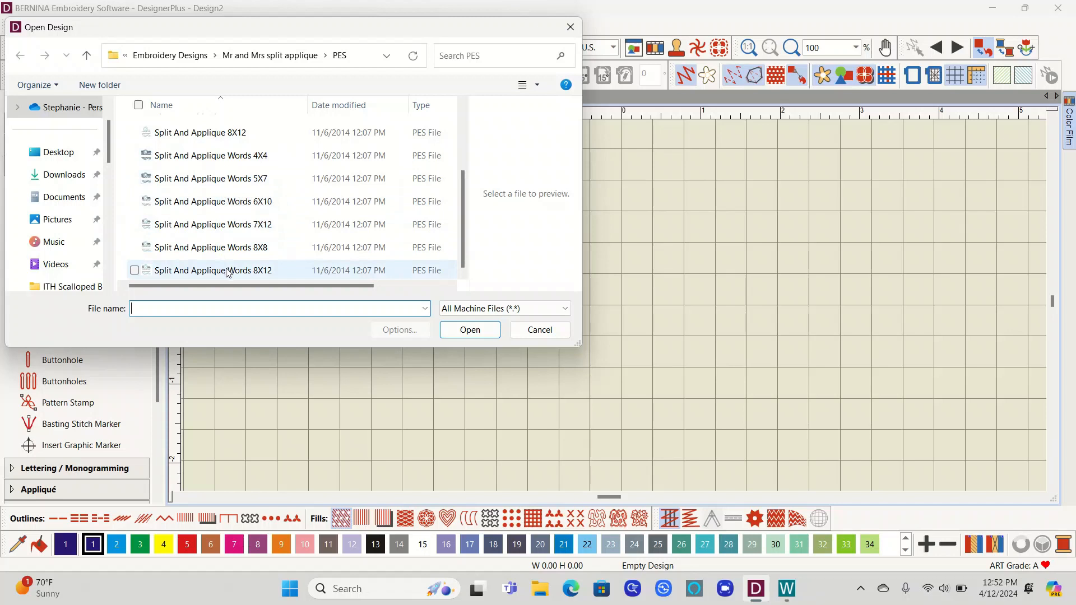
{"action": "mouse_move", "coordinate": [227, 271]}
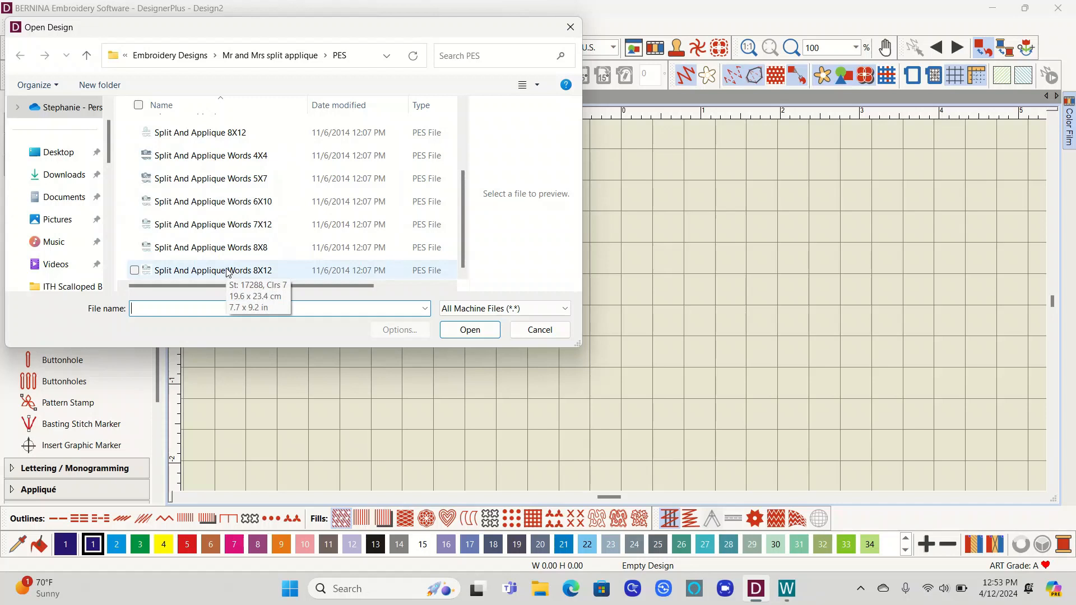
{"action": "left_click", "coordinate": [227, 272]}
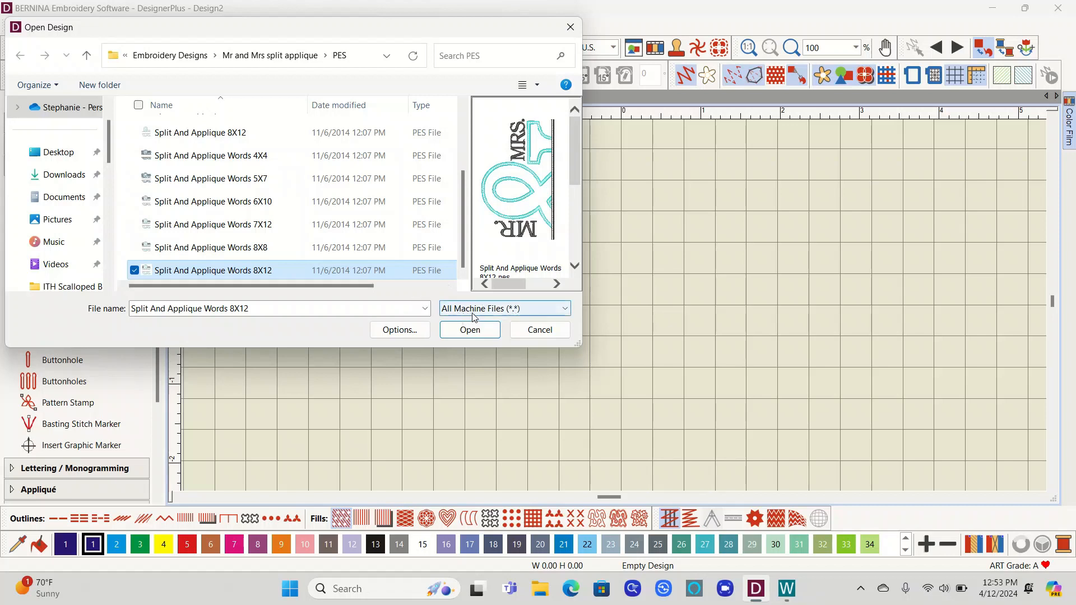
{"action": "left_click", "coordinate": [565, 309]}
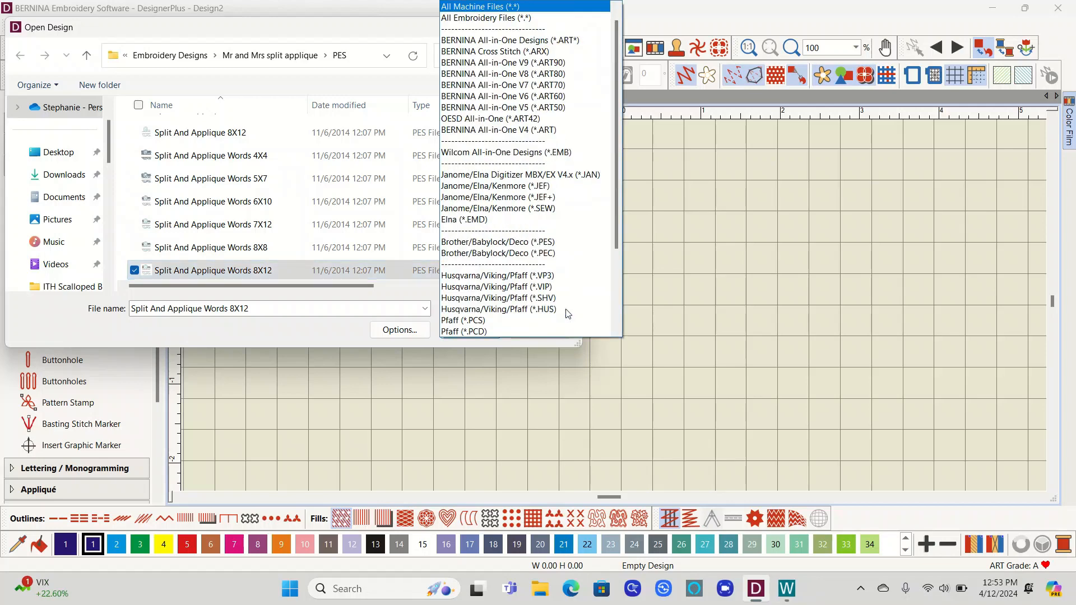
{"action": "left_click", "coordinate": [491, 8]}
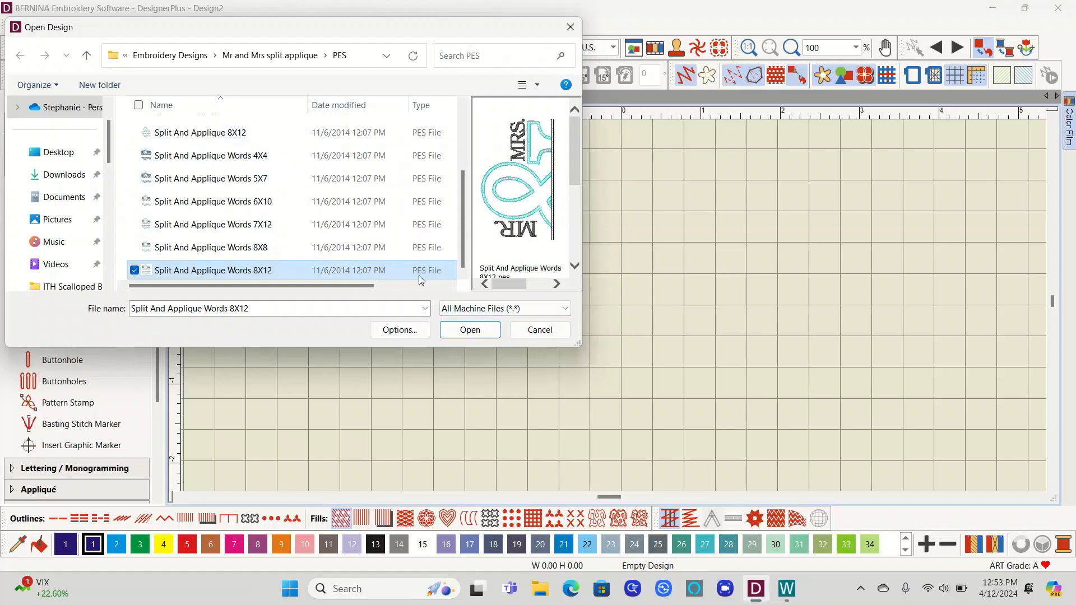
{"action": "left_click", "coordinate": [463, 332]}
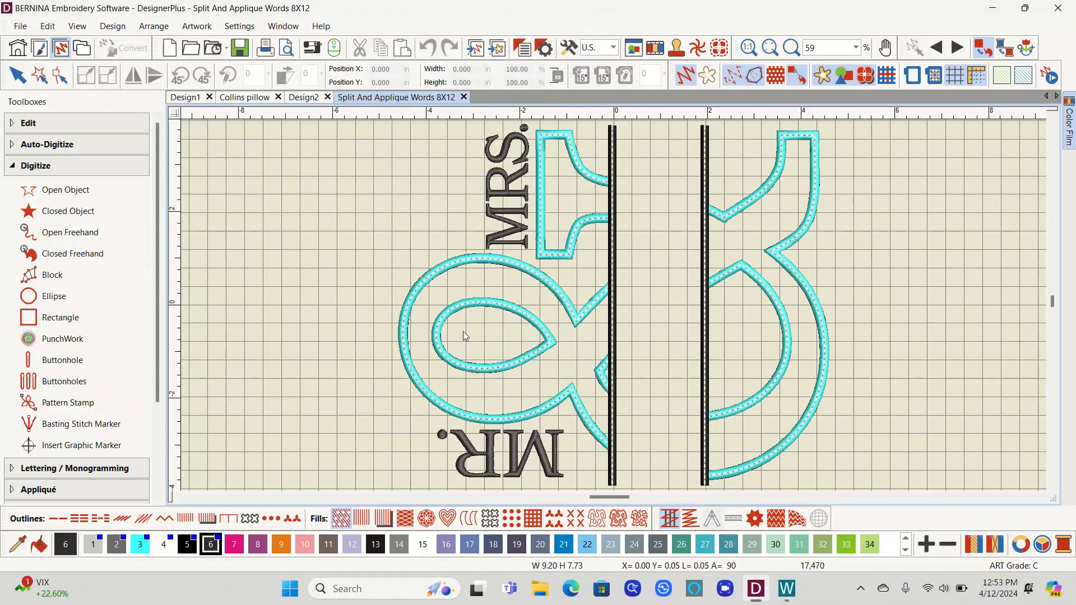
Step: Select all objects and rotate the whole design 90 degrees so the split bars run horizontally
{"action": "left_click", "coordinate": [568, 321]}
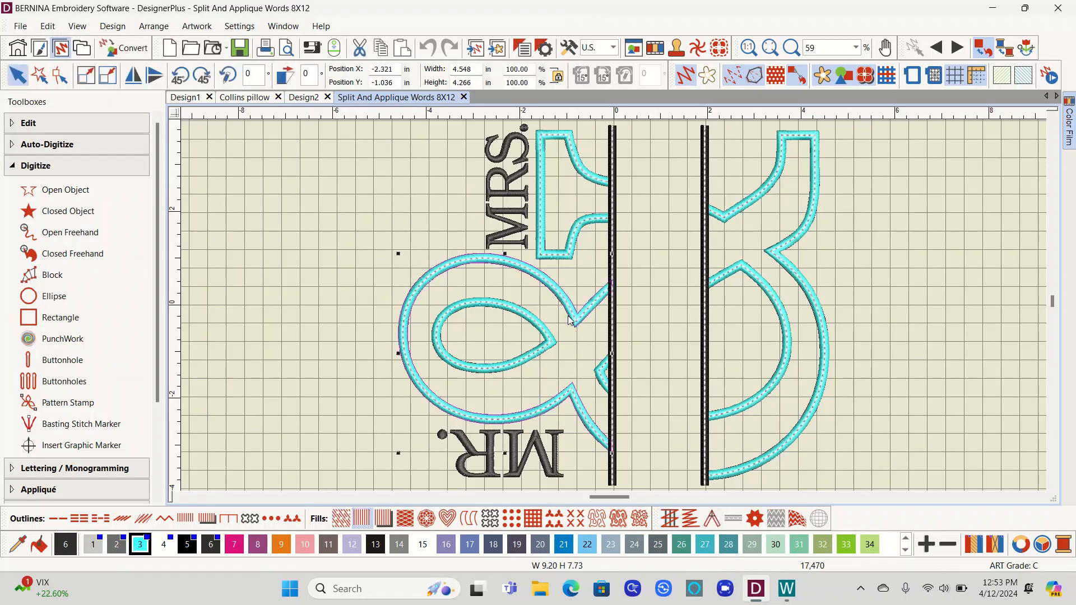
{"action": "left_click", "coordinate": [49, 27]}
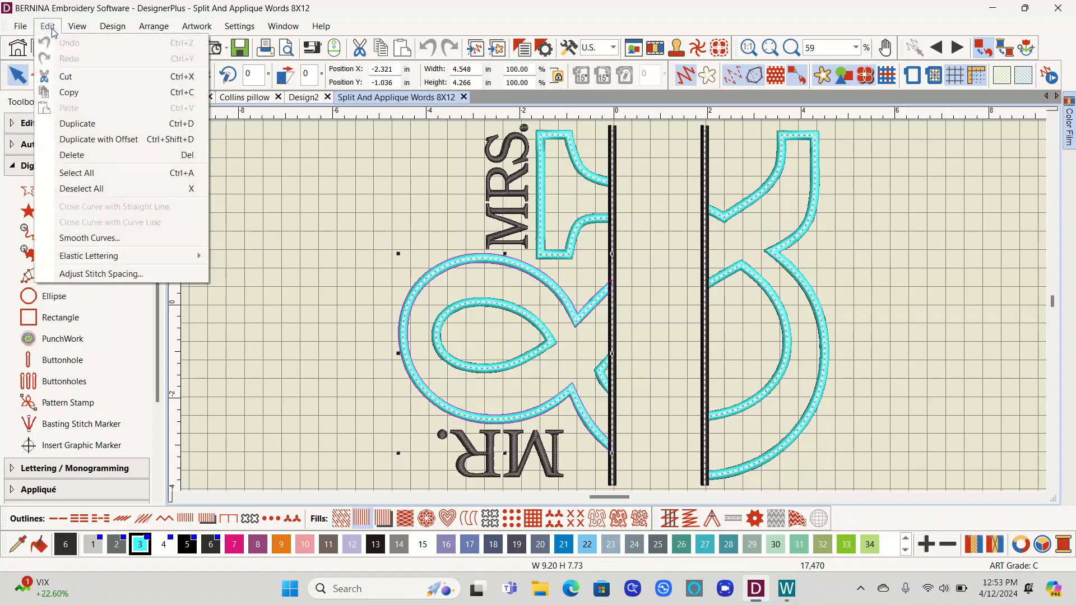
{"action": "left_click", "coordinate": [92, 174]}
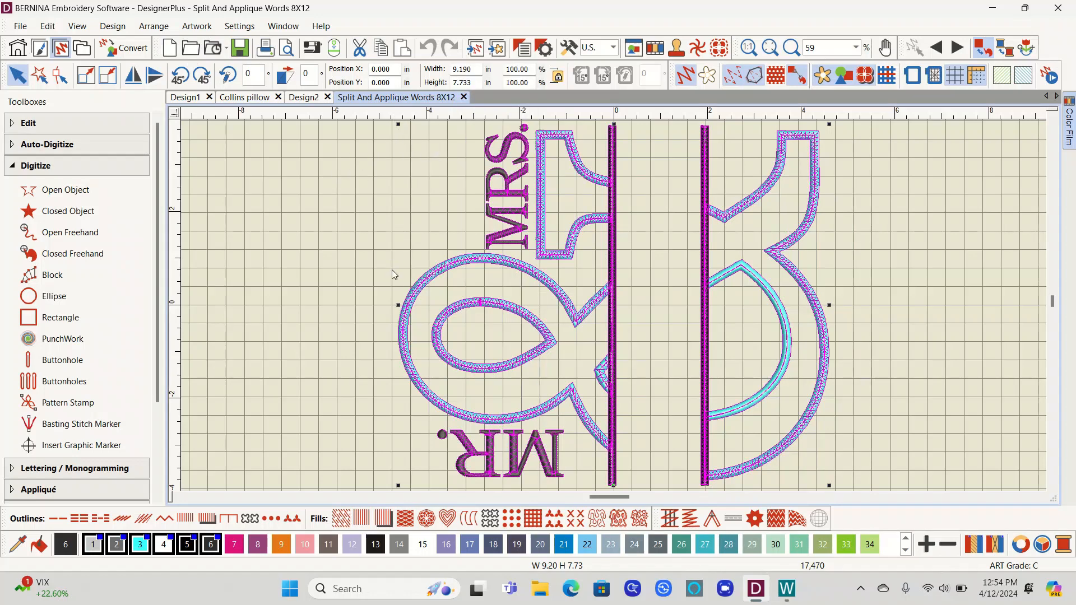
{"action": "left_click", "coordinate": [399, 311]}
{"action": "left_click", "coordinate": [47, 28]}
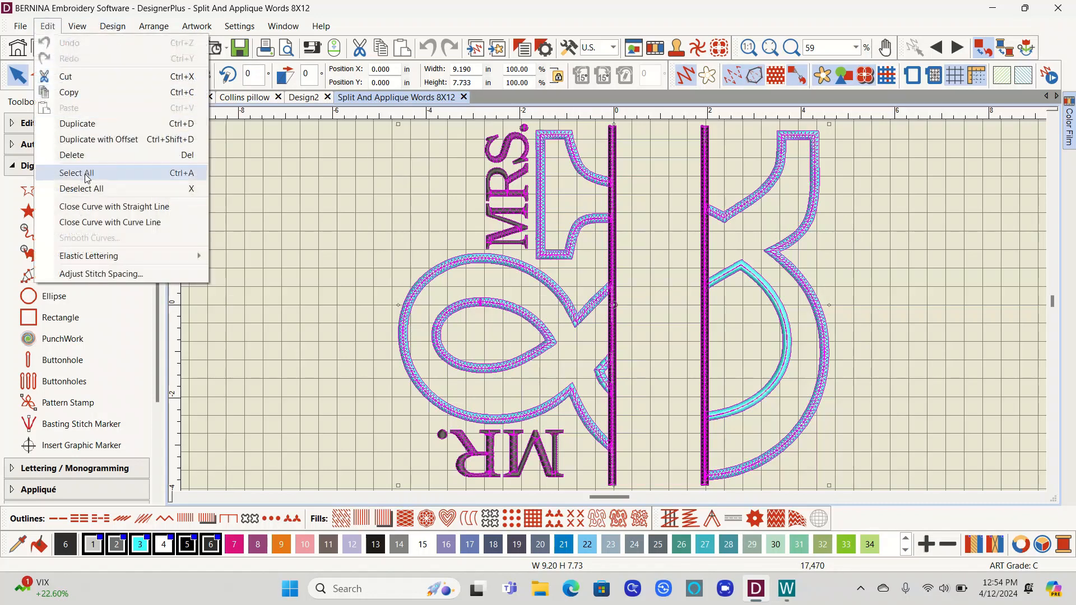
{"action": "left_click", "coordinate": [85, 173]}
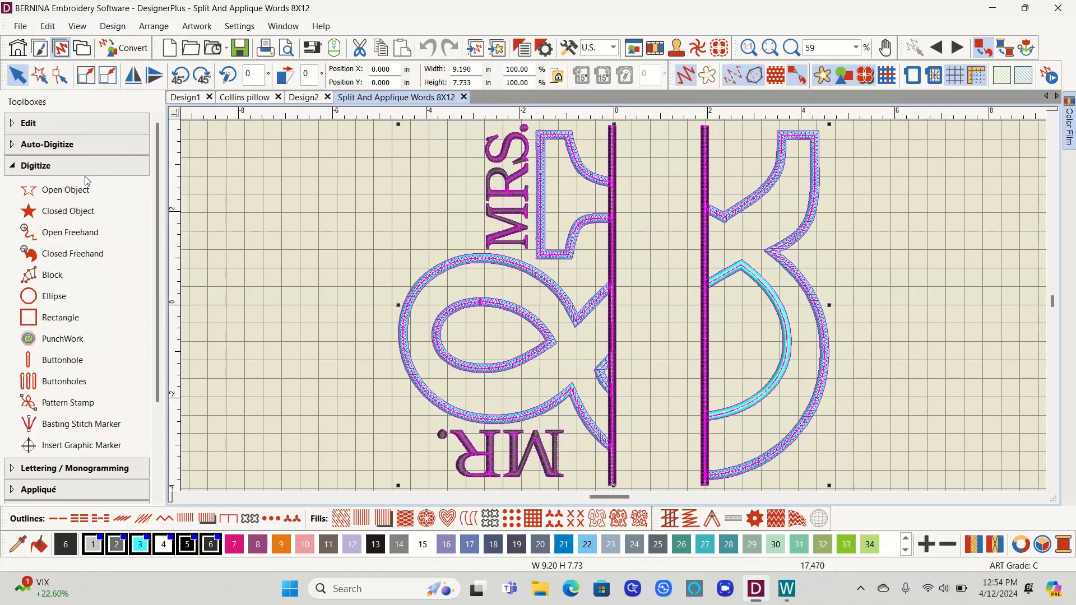
{"action": "left_click", "coordinate": [203, 77]}
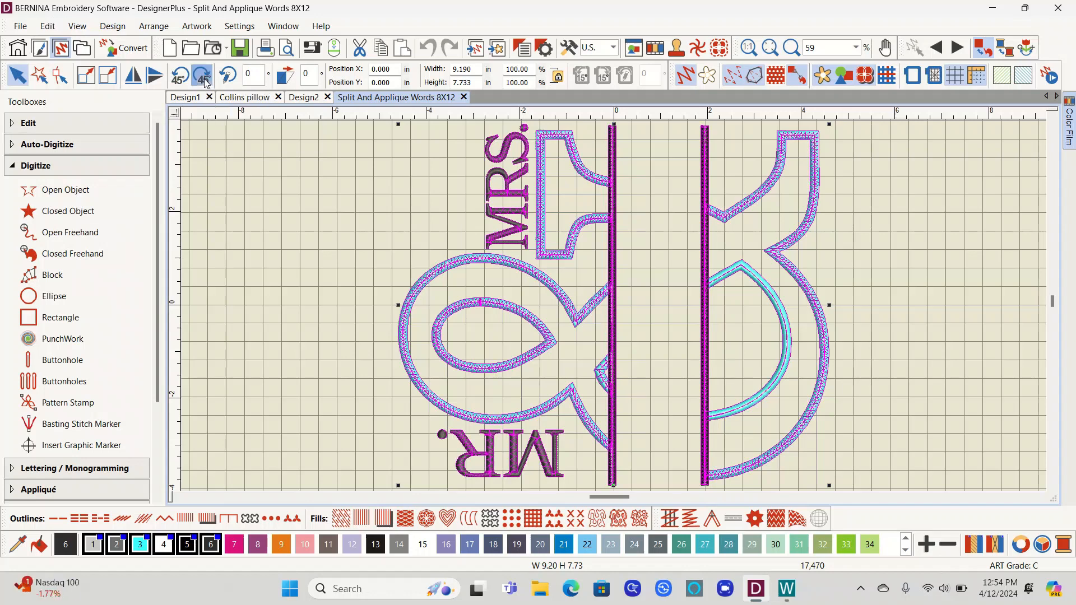
{"action": "left_click", "coordinate": [203, 79]}
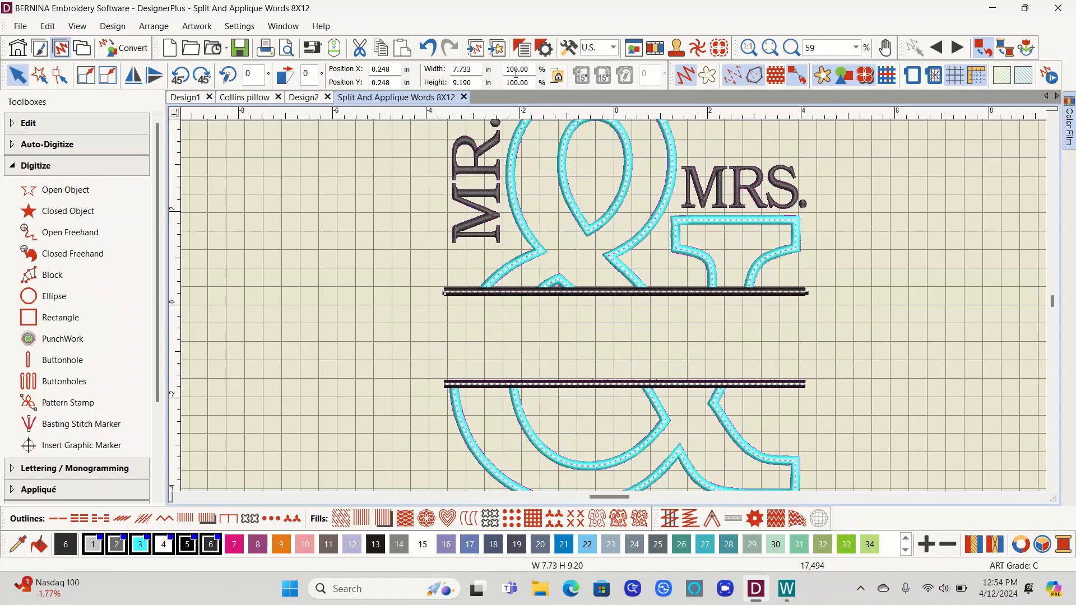
Step: Add the lettering text Collins on the empty canvas to the left of the design
{"action": "left_click", "coordinate": [857, 50]}
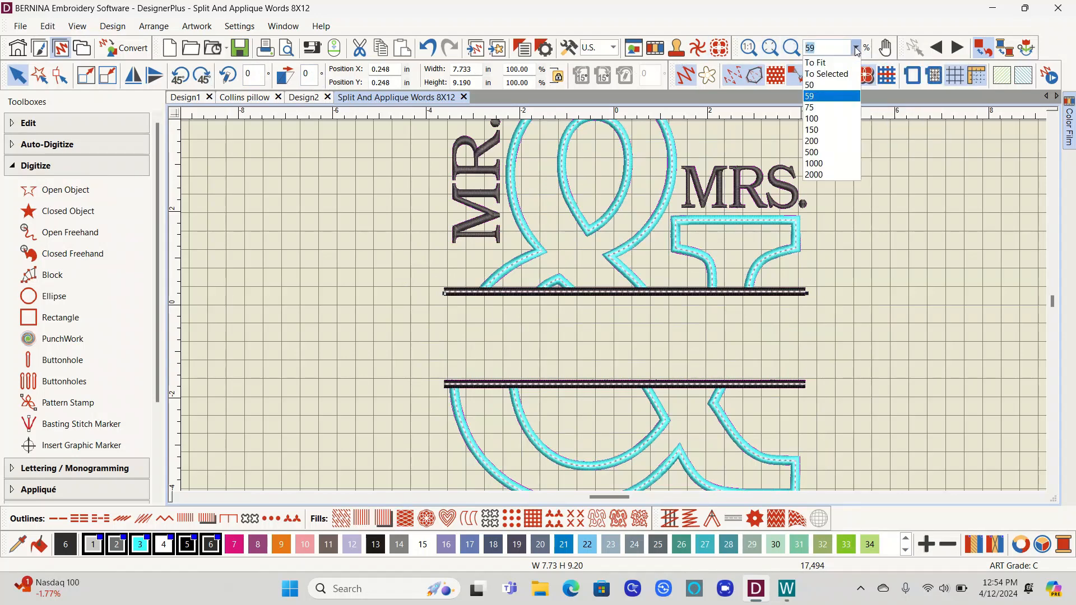
{"action": "left_click", "coordinate": [827, 64]}
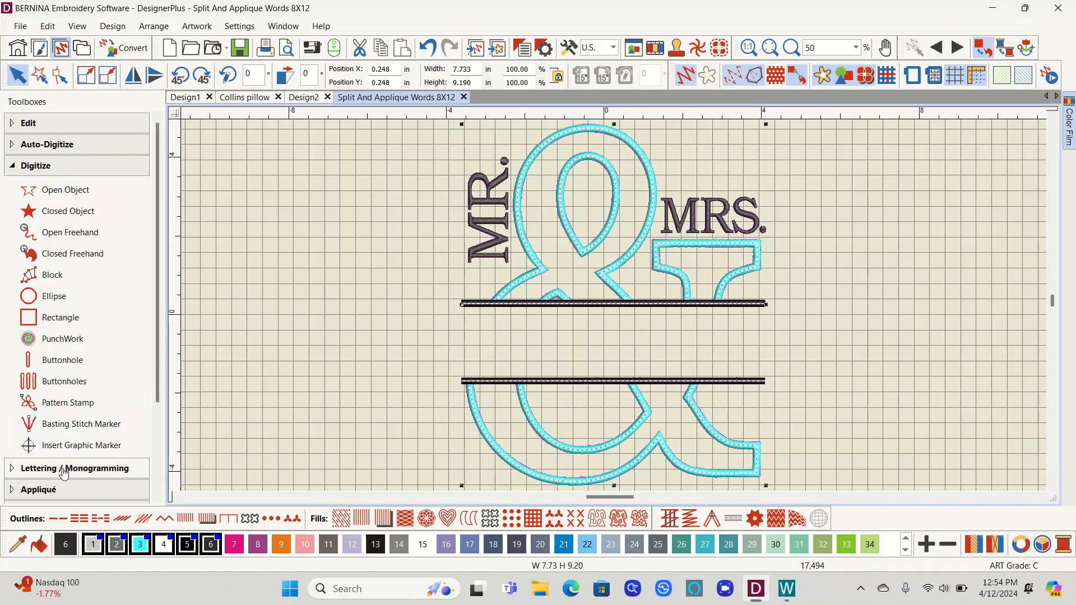
{"action": "left_click", "coordinate": [50, 467]}
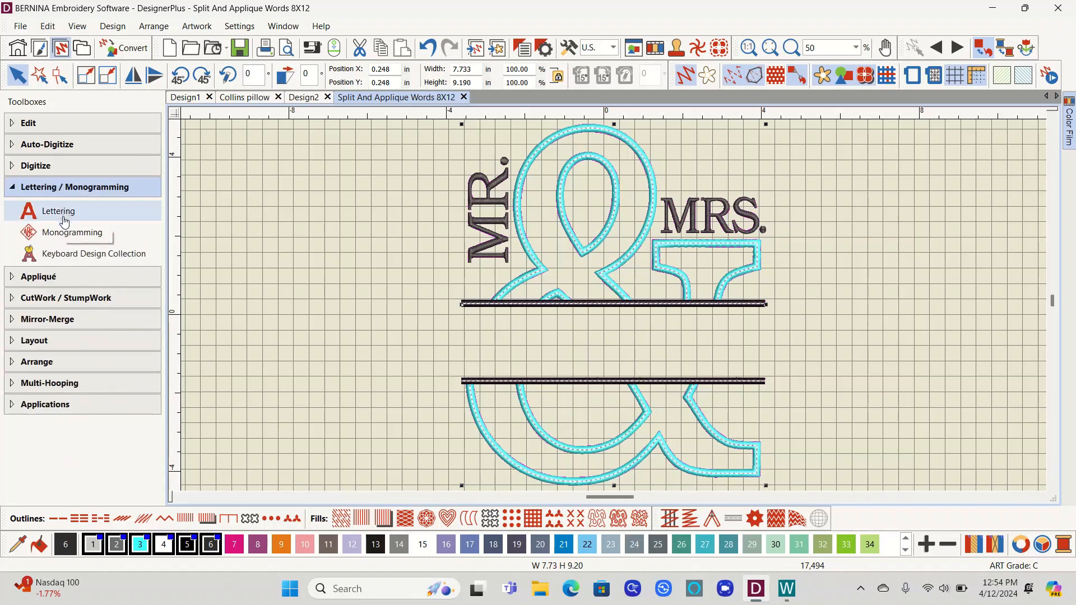
{"action": "left_click", "coordinate": [58, 213]}
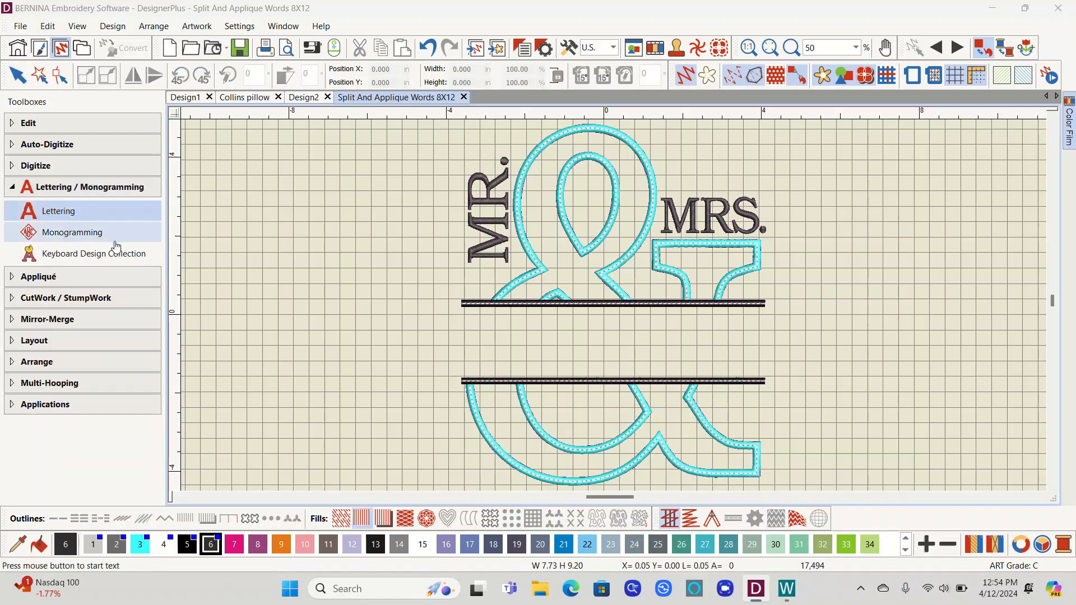
{"action": "left_click", "coordinate": [207, 266]}
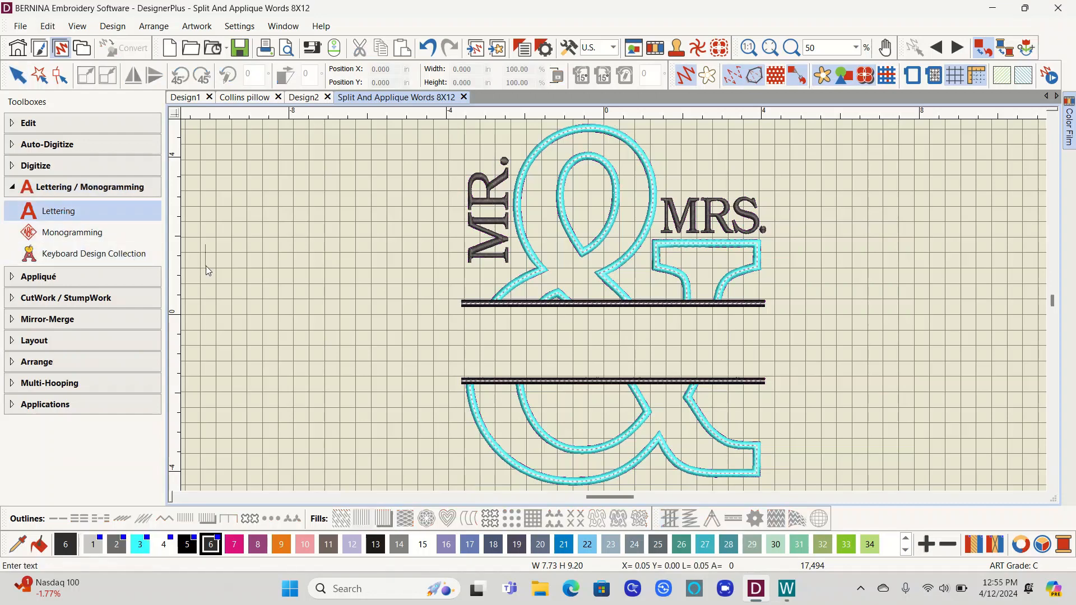
{"action": "type", "text": "Collins"}
{"action": "key", "text": "Return"}
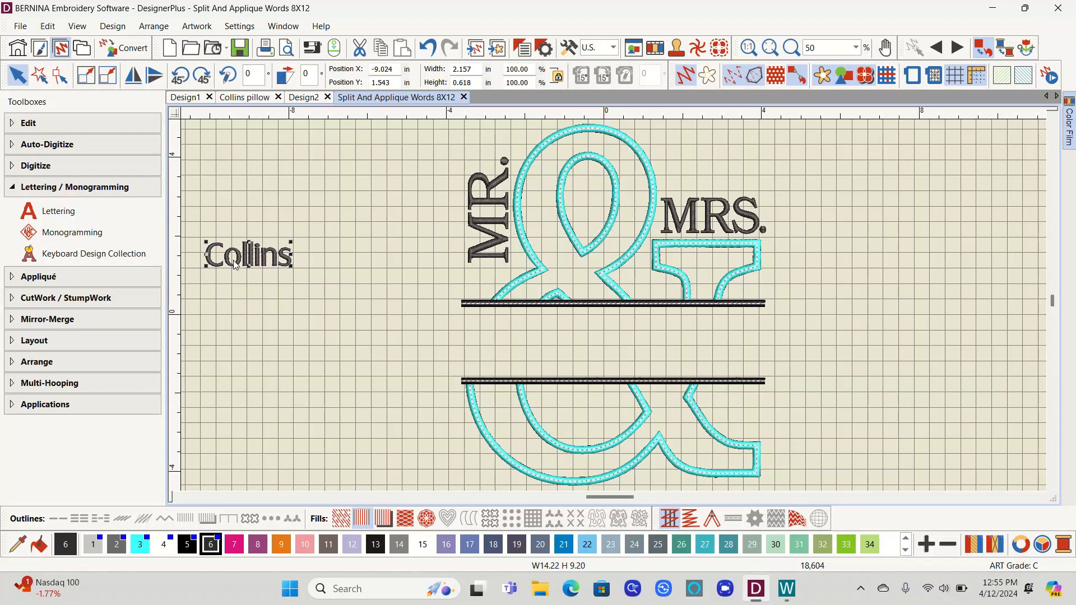
{"action": "right_click", "coordinate": [235, 239]}
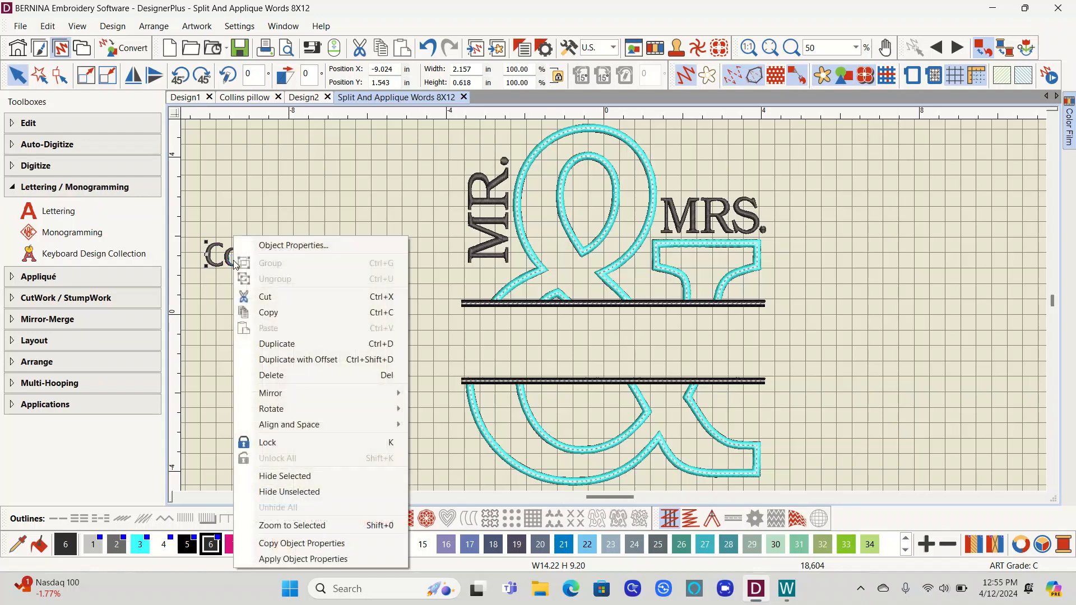
{"action": "left_click", "coordinate": [274, 247]}
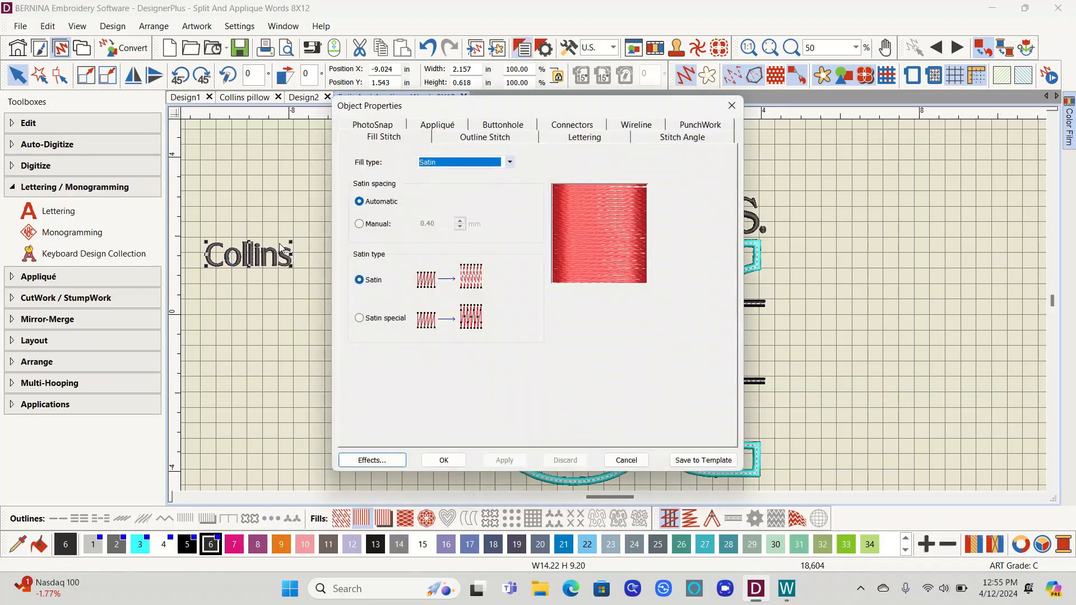
{"action": "left_click", "coordinate": [732, 105]}
Step: Change the Collins lettering's font to Best Valentina and apply it
{"action": "double_click", "coordinate": [256, 259]}
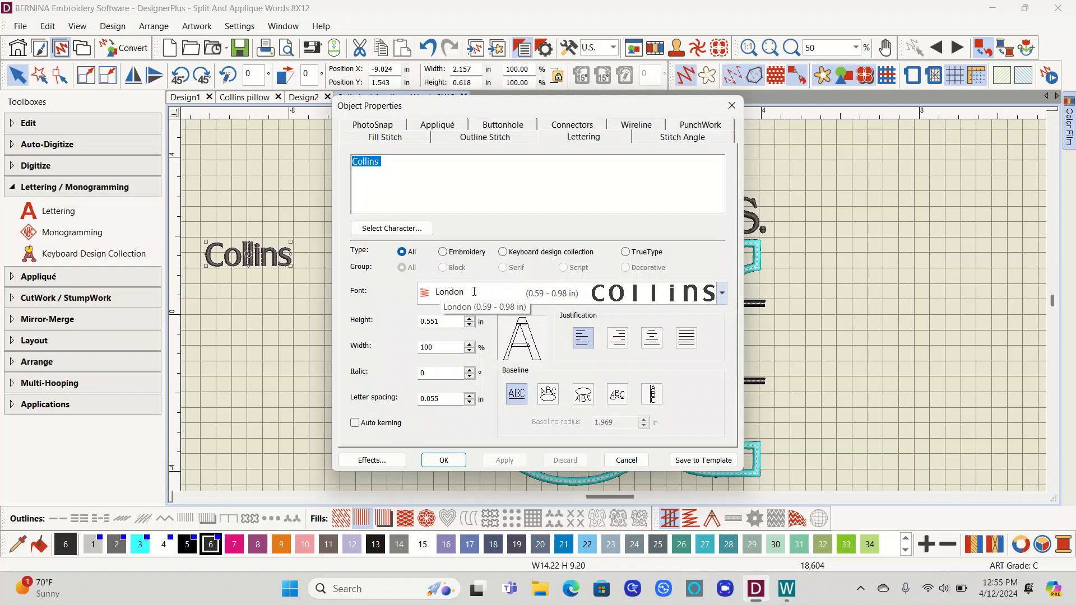
{"action": "left_click", "coordinate": [722, 296]}
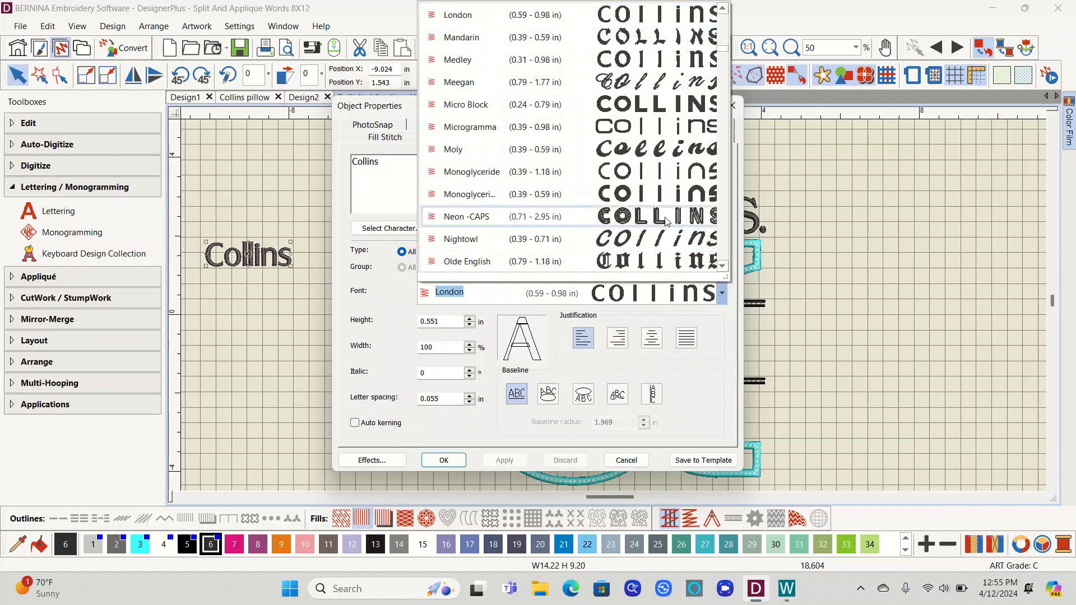
{"action": "scroll", "coordinate": [641, 202], "scroll_direction": "down", "scroll_amount": 10}
{"action": "scroll", "coordinate": [640, 202], "scroll_direction": "down", "scroll_amount": 2}
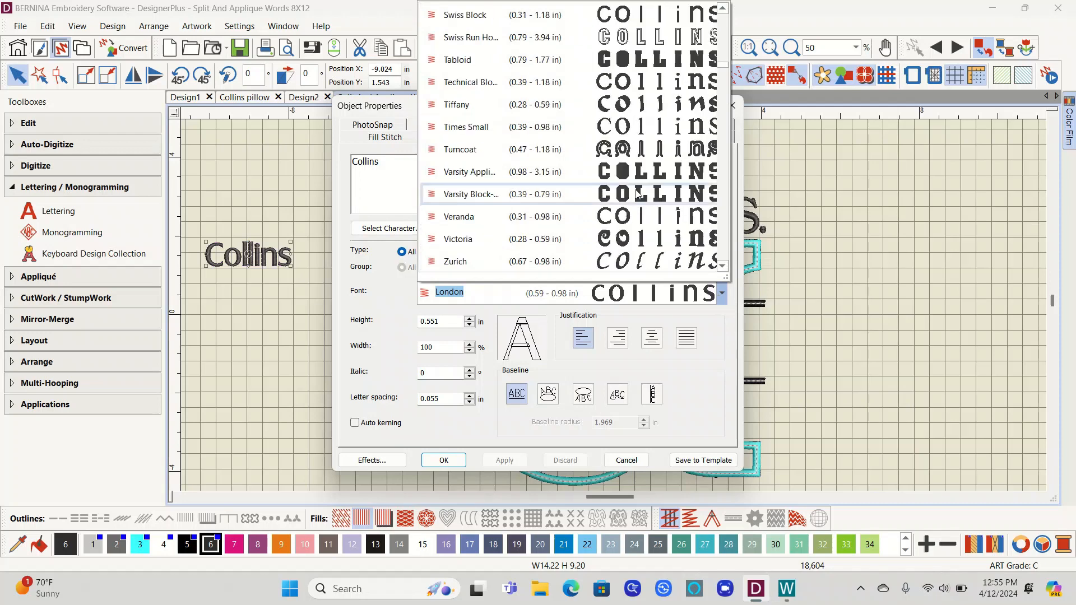
{"action": "scroll", "coordinate": [637, 194], "scroll_direction": "down", "scroll_amount": 5}
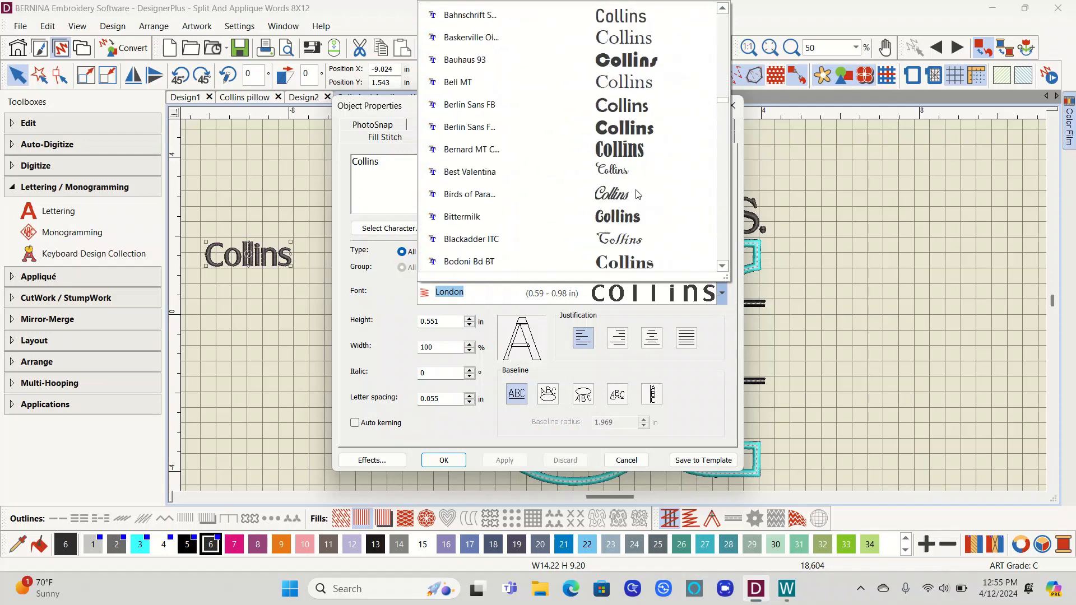
{"action": "left_click", "coordinate": [495, 174]}
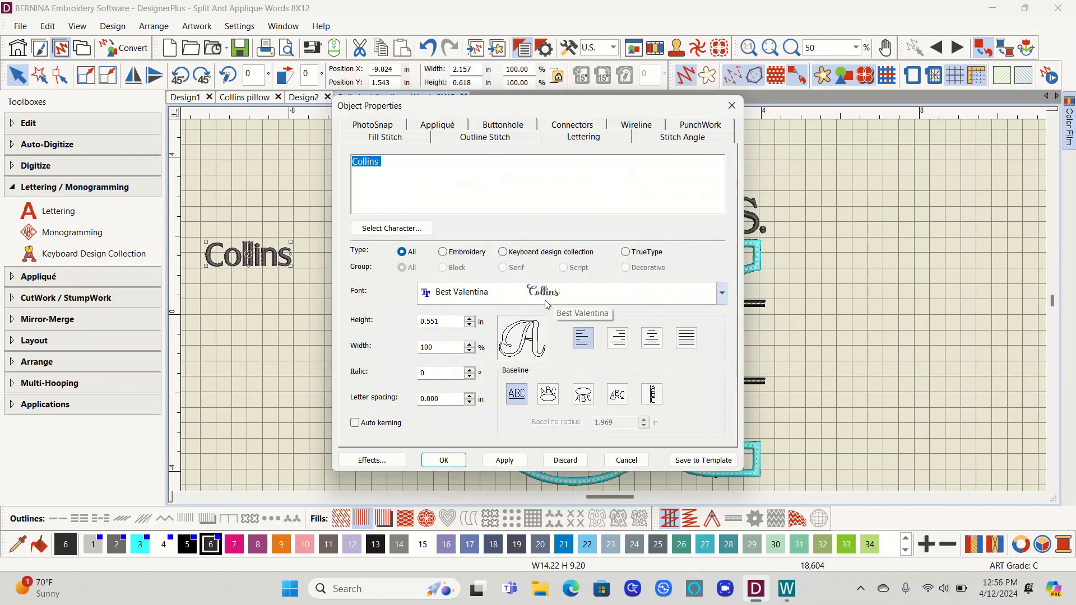
{"action": "left_click", "coordinate": [504, 460]}
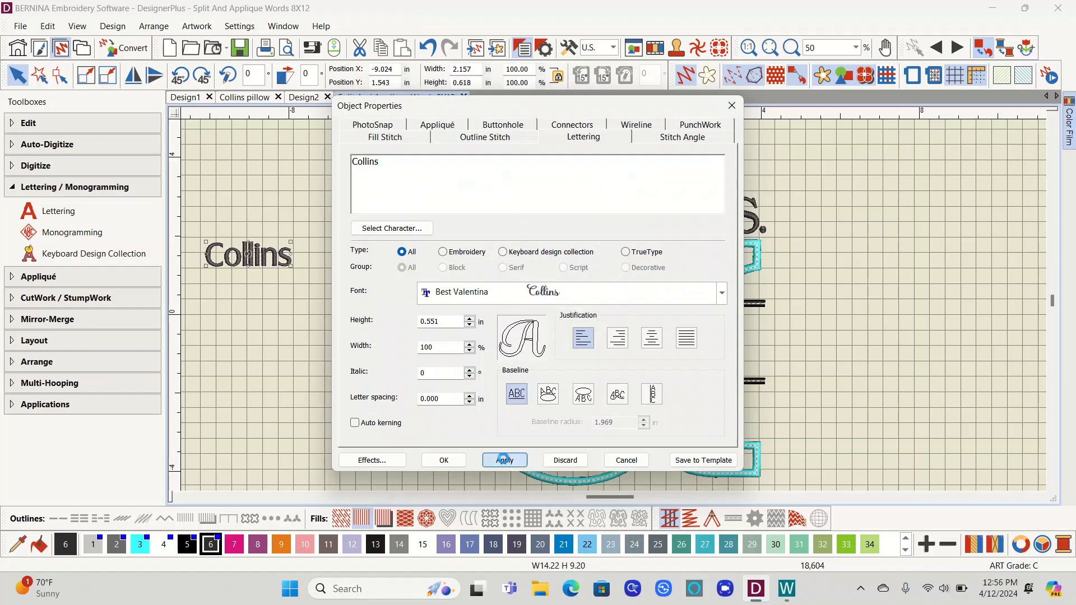
{"action": "left_click", "coordinate": [443, 461]}
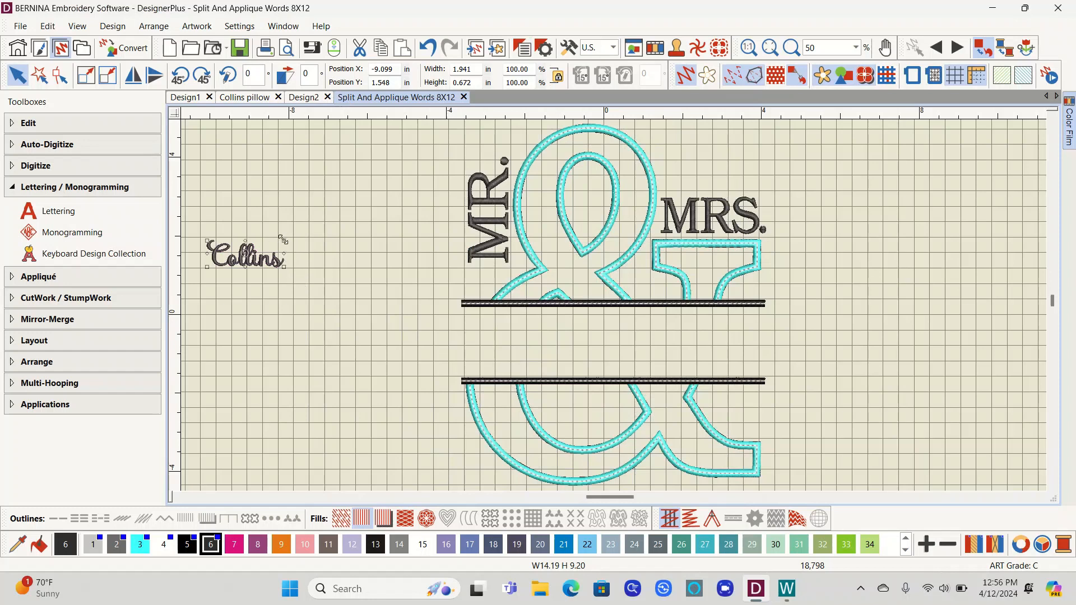
Step: Try to stretch the Collins lettering slightly, then undo the change
{"action": "mouse_move", "coordinate": [284, 239]}
{"action": "left_mouse_down"}
{"action": "mouse_move", "coordinate": [289, 251]}
{"action": "mouse_move", "coordinate": [281, 244]}
{"action": "left_mouse_up"}
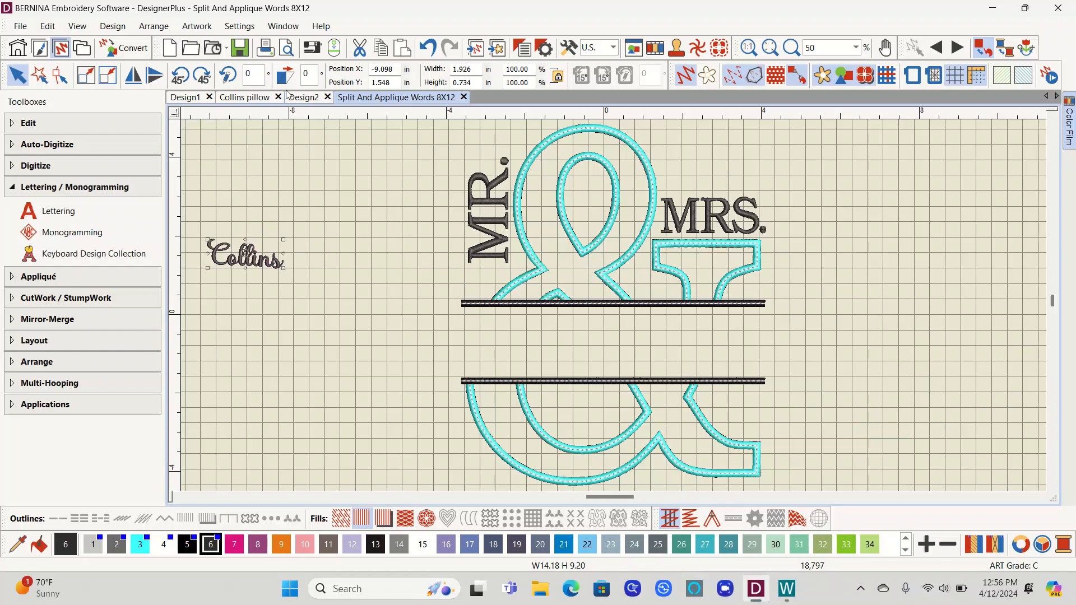
{"action": "left_click", "coordinate": [429, 48]}
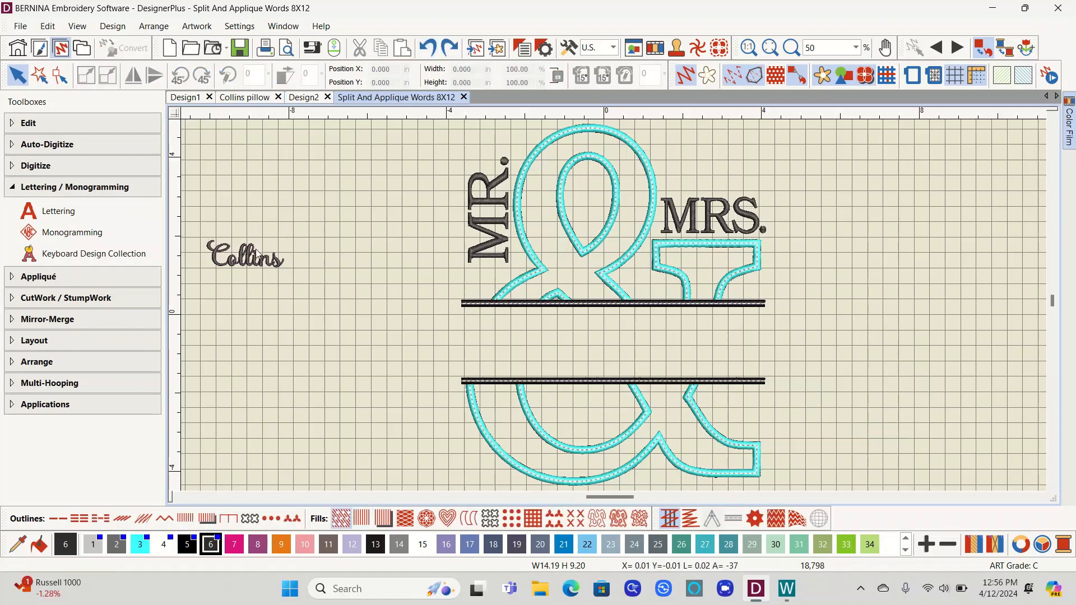
{"action": "double_click", "coordinate": [260, 262]}
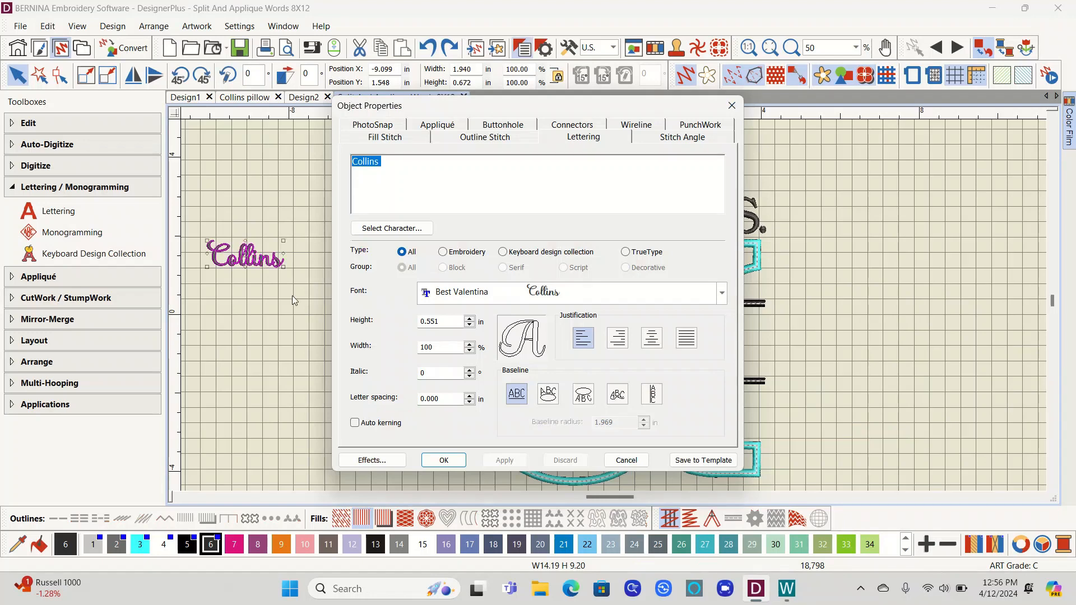
{"action": "left_click", "coordinate": [624, 462]}
{"action": "left_click", "coordinate": [383, 385]}
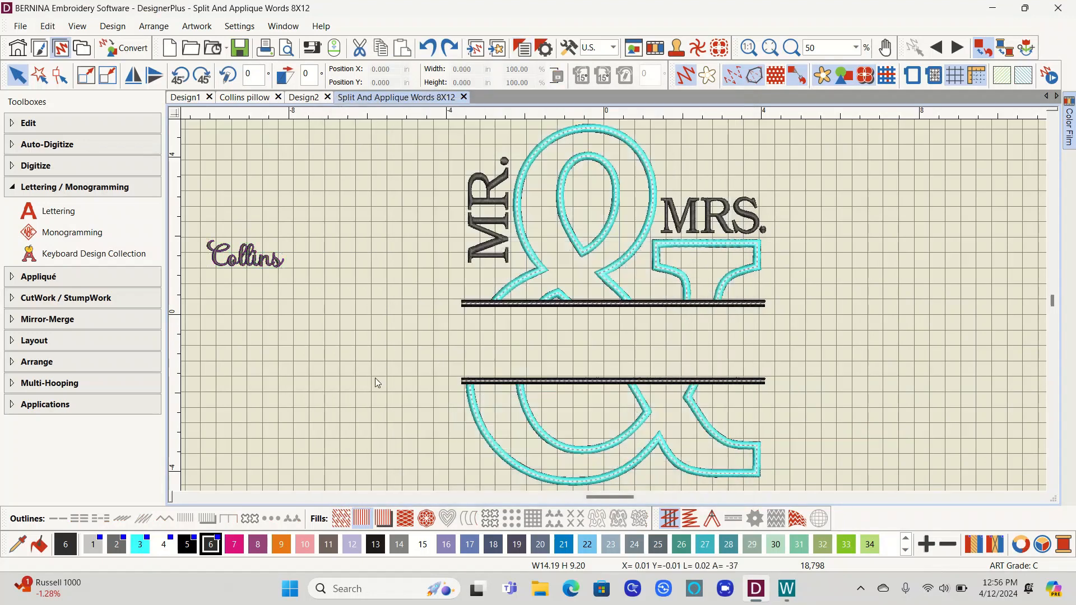
Step: Enlarge the Collins lettering proportionally to about 5.6 in wide and 1.9 in high
{"action": "left_click", "coordinate": [264, 259]}
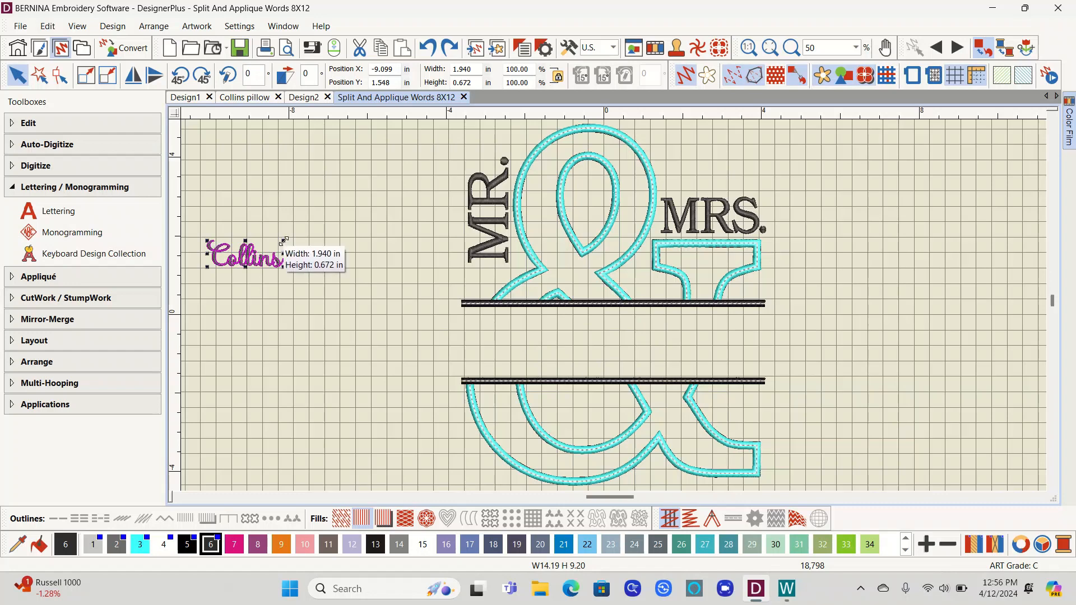
{"action": "left_click_drag", "start_coordinate": [284, 241], "coordinate": [395, 196]}
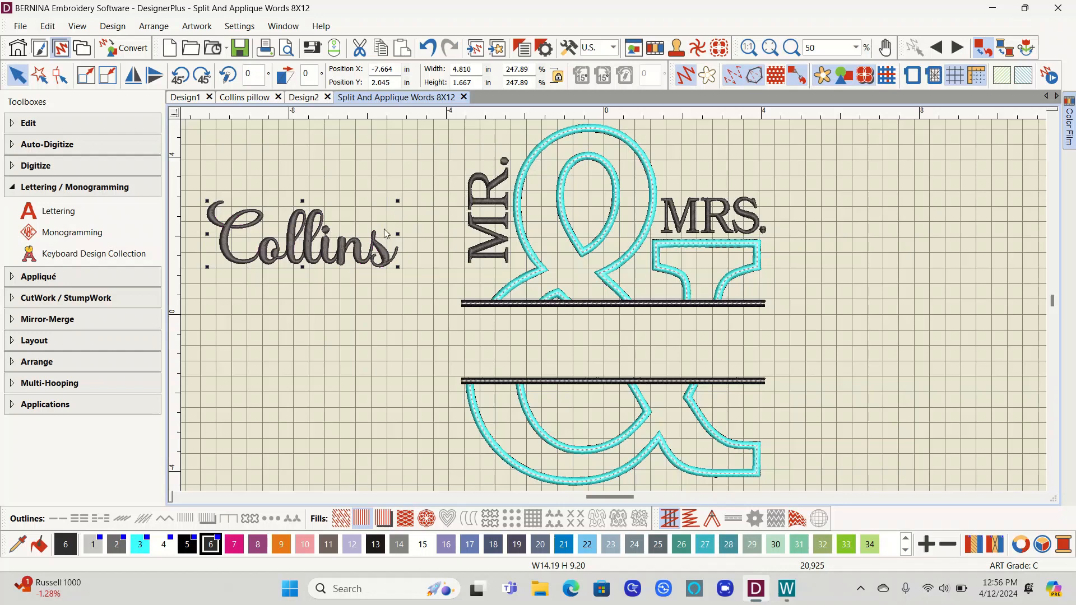
{"action": "left_click_drag", "start_coordinate": [398, 200], "coordinate": [430, 191]}
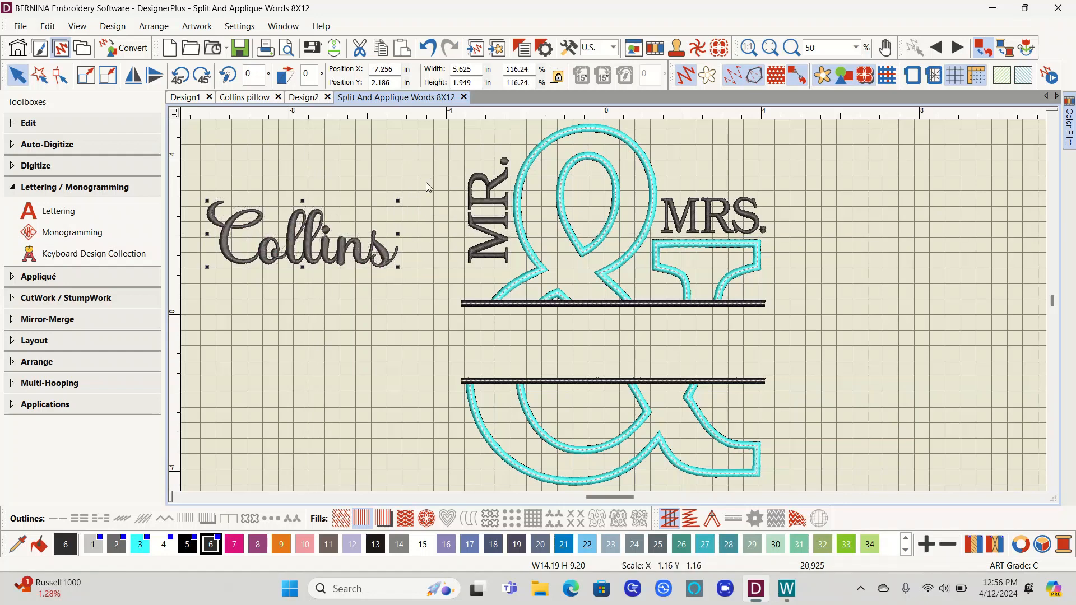
Step: Move the Collins lettering between the split bars and stretch it to about 7.4 in wide and 1.7 in high
{"action": "left_click_drag", "start_coordinate": [354, 258], "coordinate": [640, 368]}
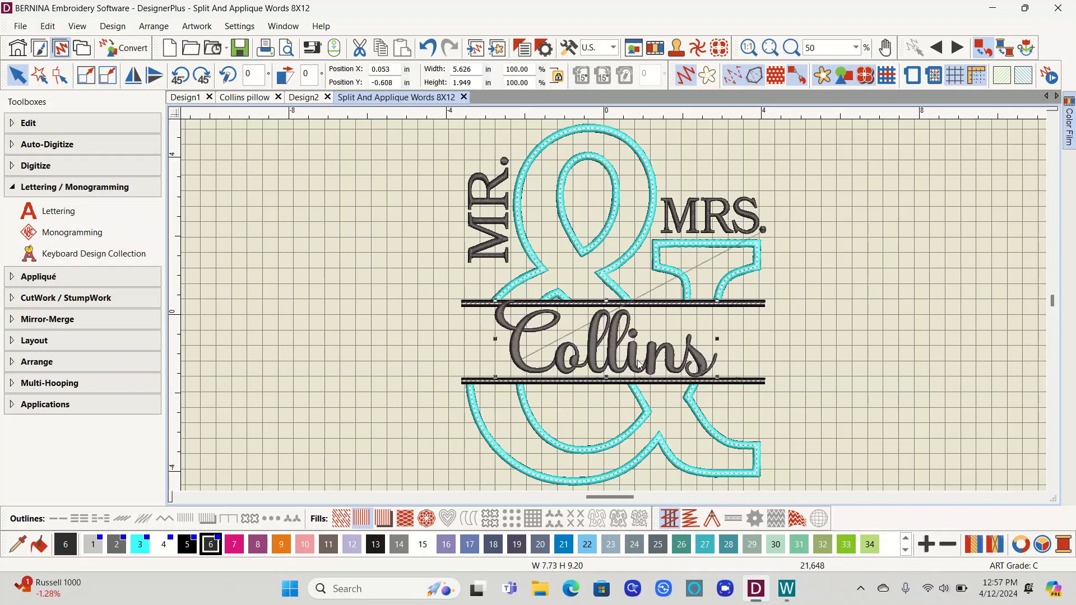
{"action": "left_click_drag", "start_coordinate": [606, 300], "coordinate": [606, 309]}
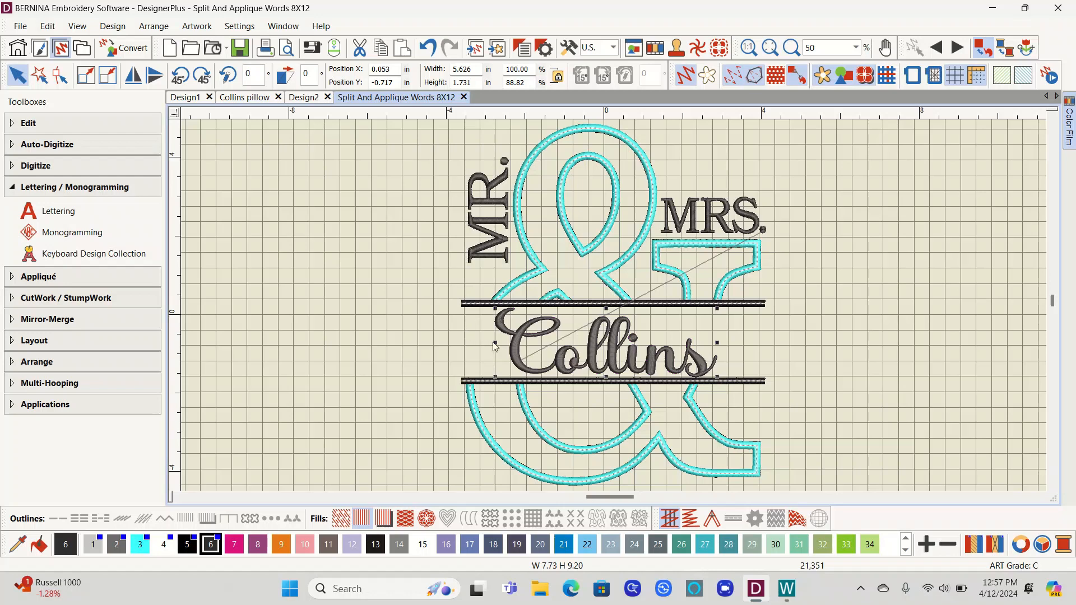
{"action": "left_click_drag", "start_coordinate": [495, 342], "coordinate": [464, 344]}
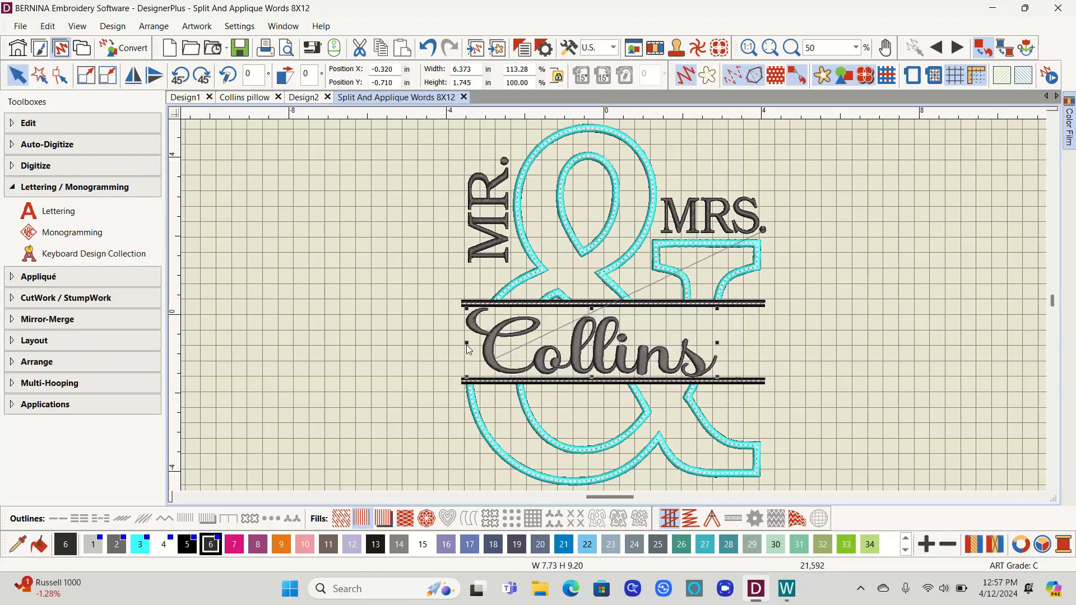
{"action": "left_click_drag", "start_coordinate": [718, 342], "coordinate": [759, 342]}
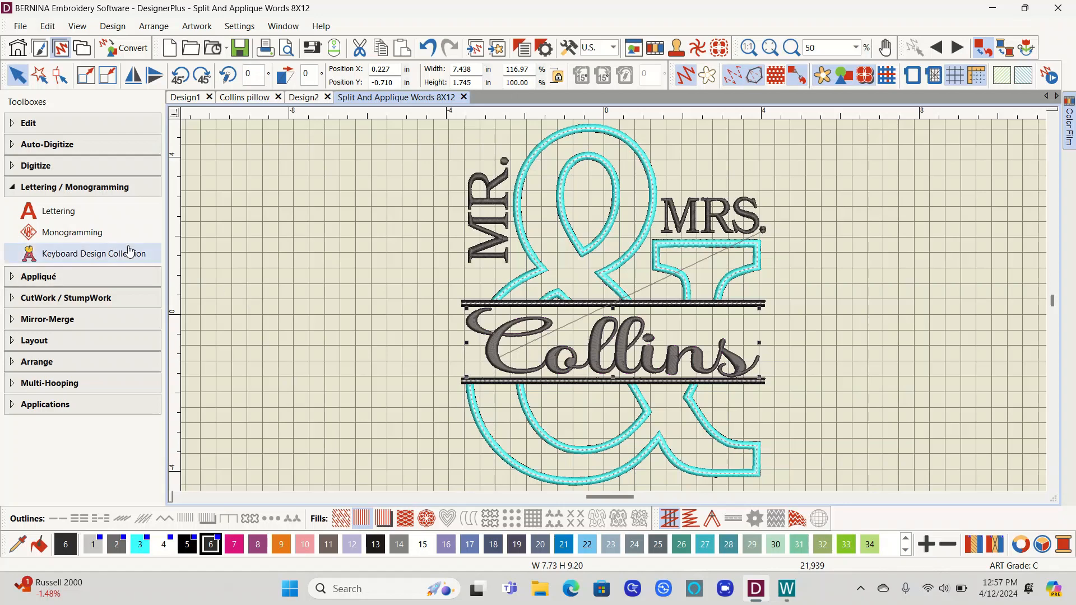
Step: Add the lettering text Est. 05/17/2024 on the empty canvas to the left of the design
{"action": "left_click", "coordinate": [82, 210]}
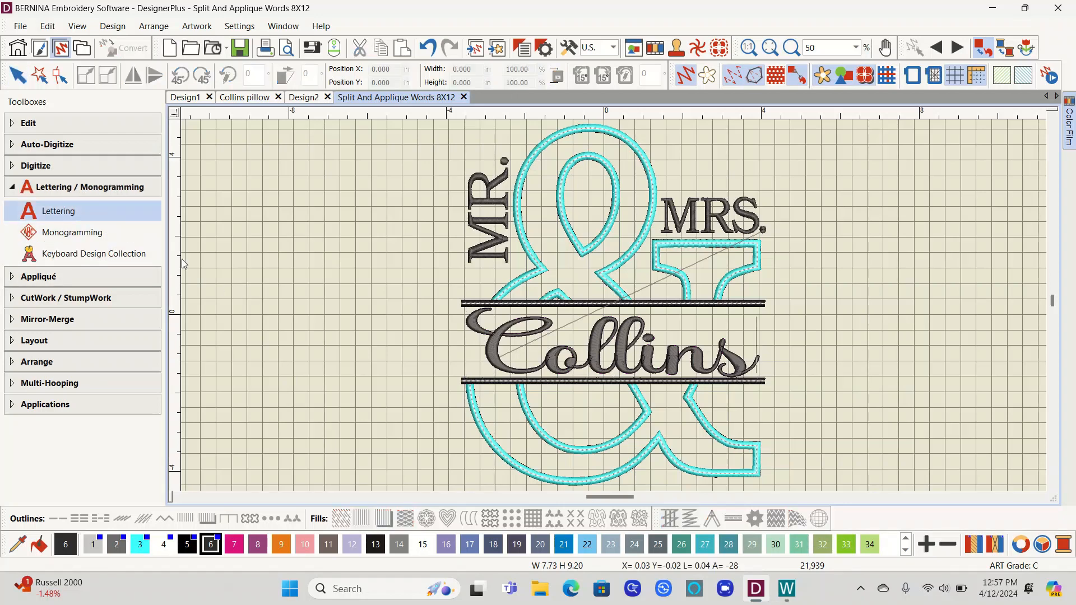
{"action": "left_click", "coordinate": [206, 275]}
{"action": "type", "text": "Est."}
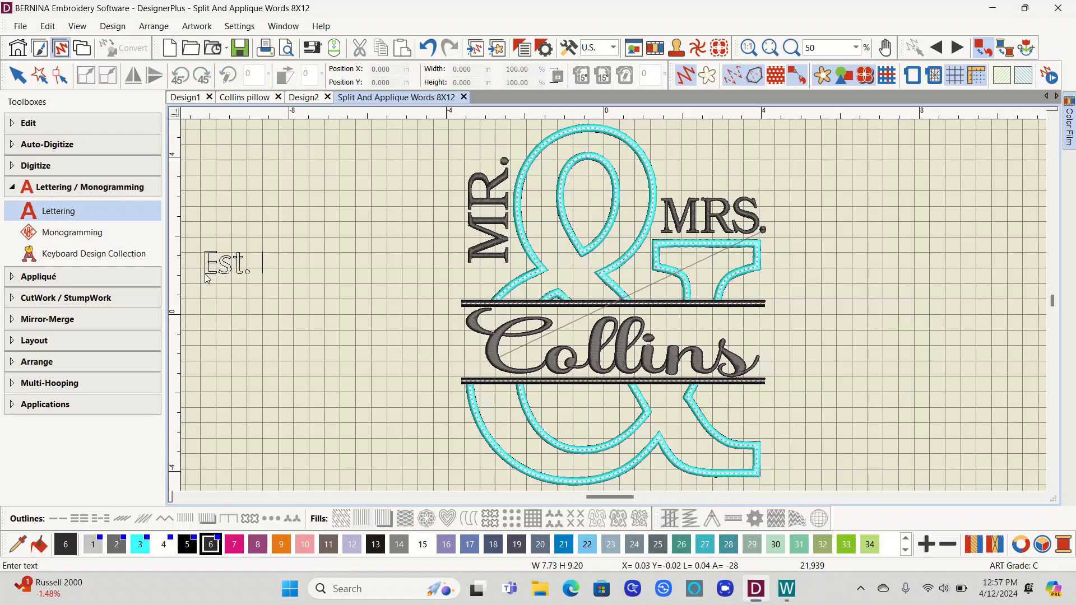
{"action": "type", "text": " 05/"}
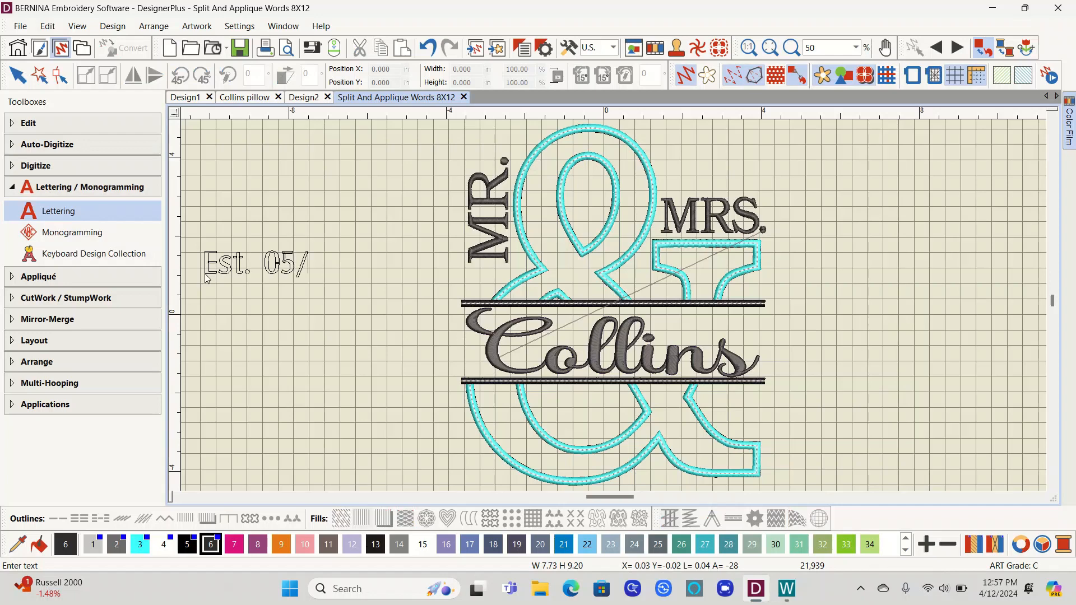
{"action": "type", "text": "17/2"}
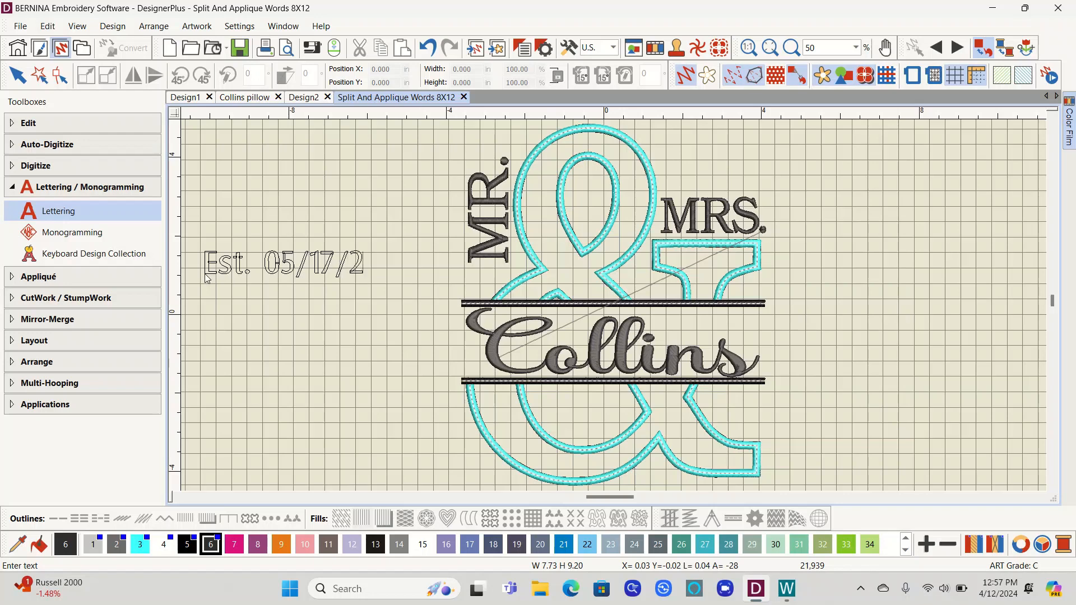
{"action": "type", "text": "024"}
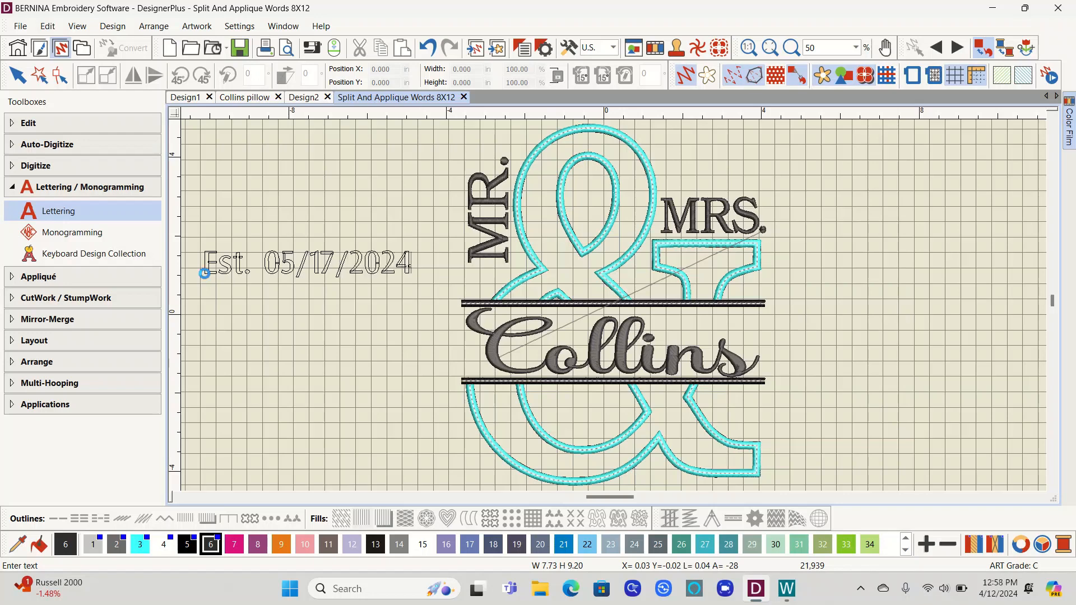
{"action": "key", "text": "Escape"}
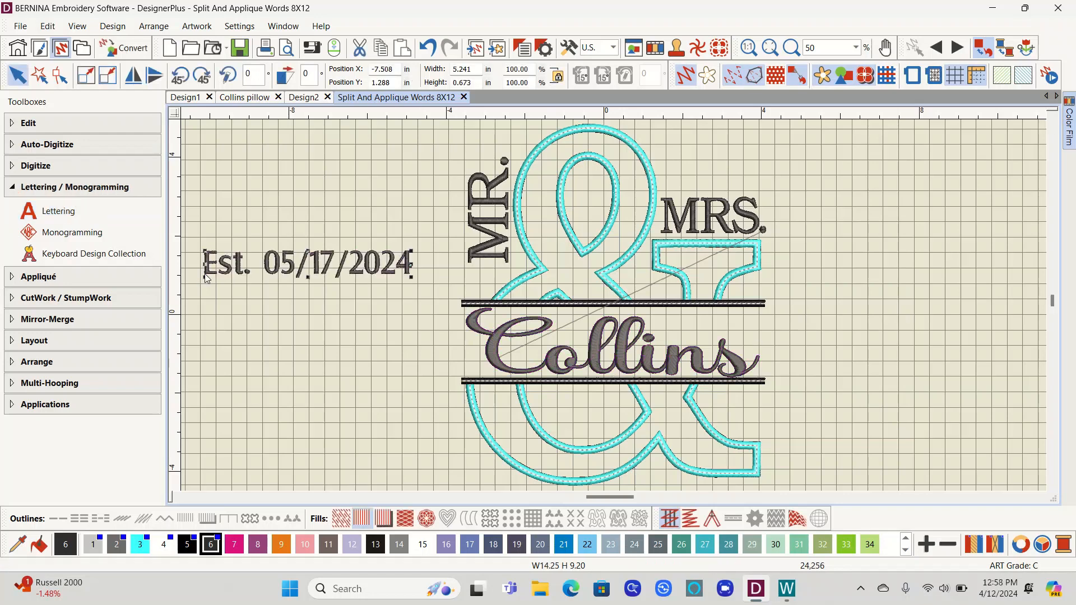
Step: Change the date lettering's font to Best Valentina, apply it and close the properties
{"action": "double_click", "coordinate": [268, 268]}
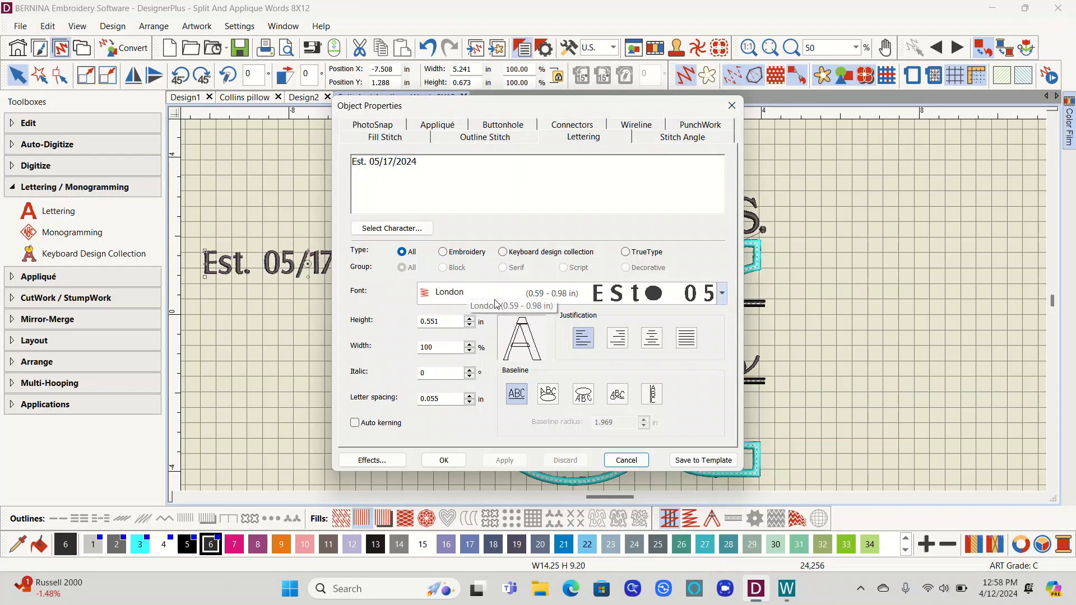
{"action": "left_click", "coordinate": [723, 296]}
{"action": "scroll", "coordinate": [662, 214], "scroll_direction": "down", "scroll_amount": 3}
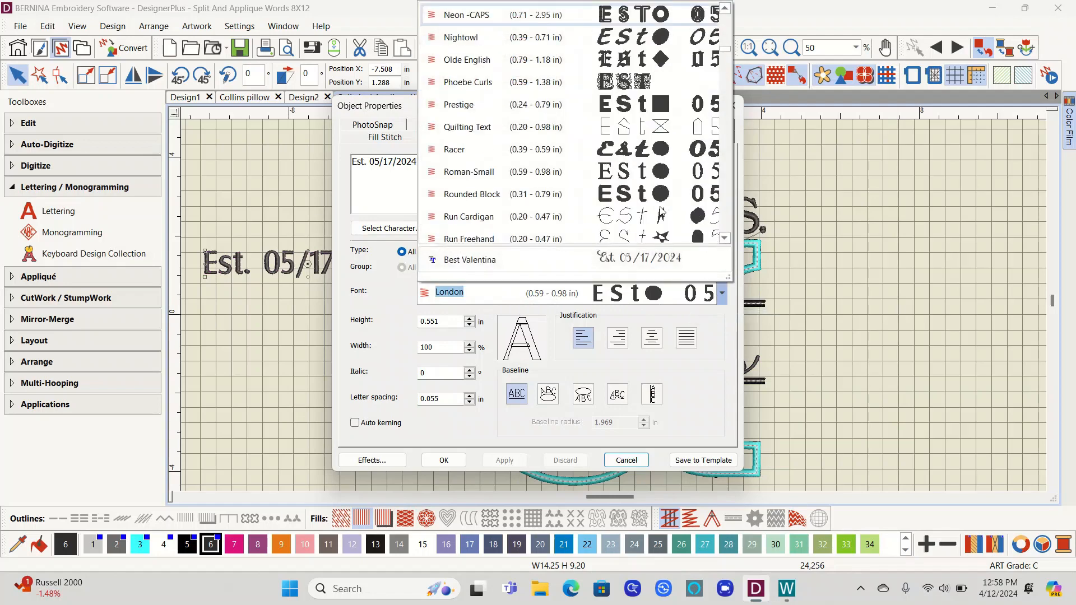
{"action": "left_click", "coordinate": [646, 262]}
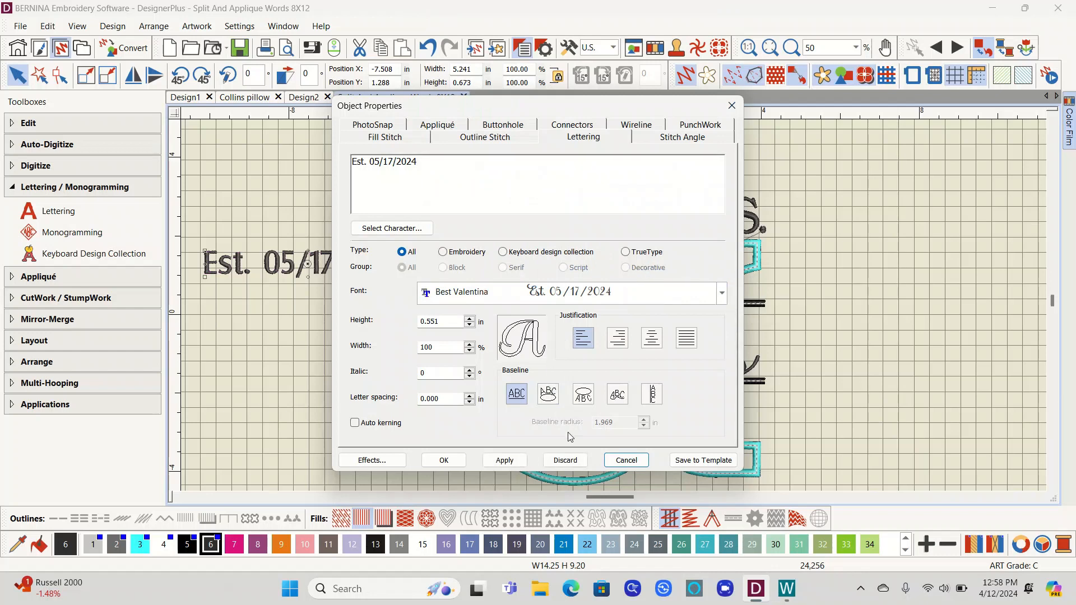
{"action": "left_click", "coordinate": [504, 461]}
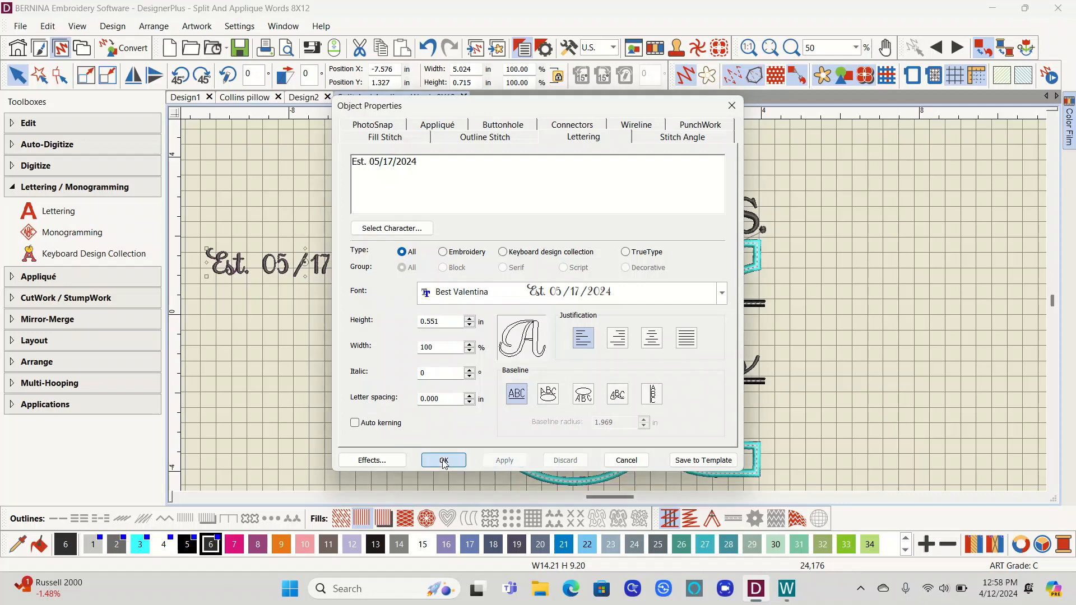
{"action": "left_click", "coordinate": [444, 461]}
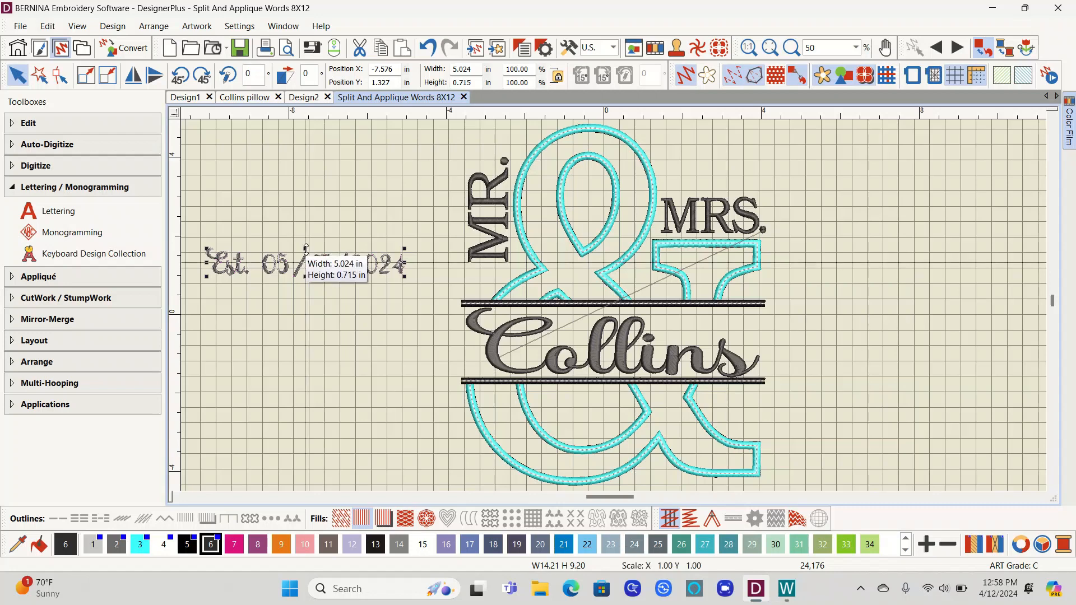
Step: Adjust the date lettering's height to about 0.86 in and move it beneath the design
{"action": "left_click_drag", "start_coordinate": [306, 249], "coordinate": [306, 234]}
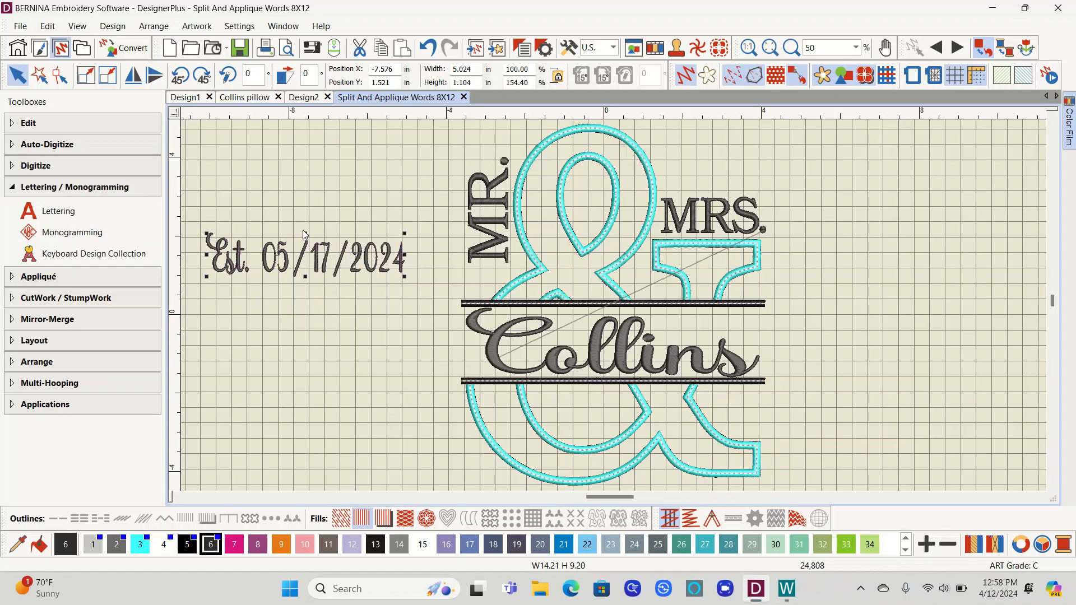
{"action": "left_click_drag", "start_coordinate": [305, 232], "coordinate": [306, 242]}
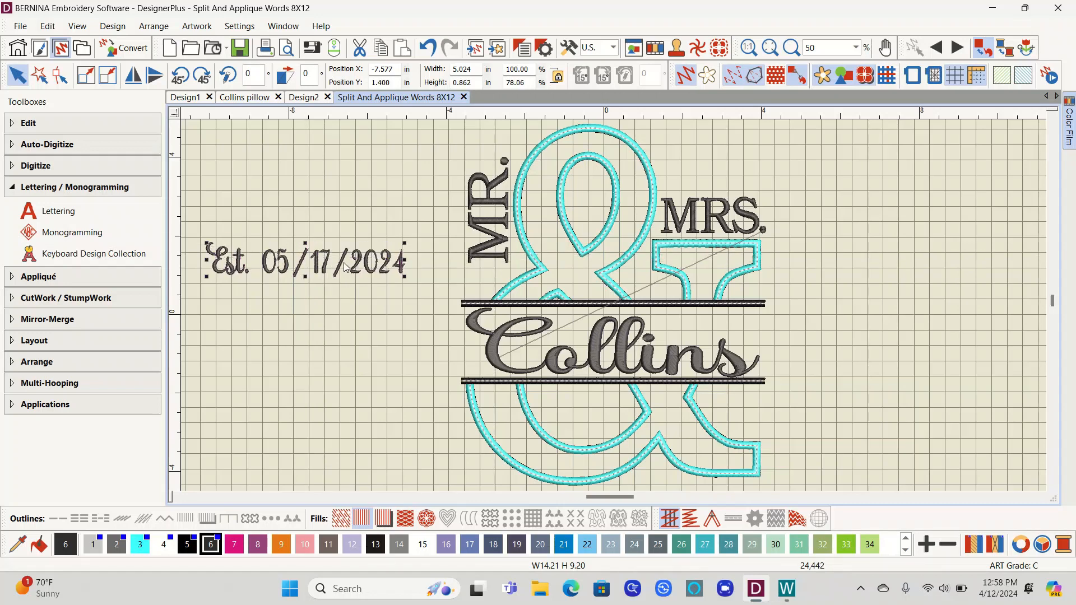
{"action": "left_click_drag", "start_coordinate": [347, 272], "coordinate": [684, 436]}
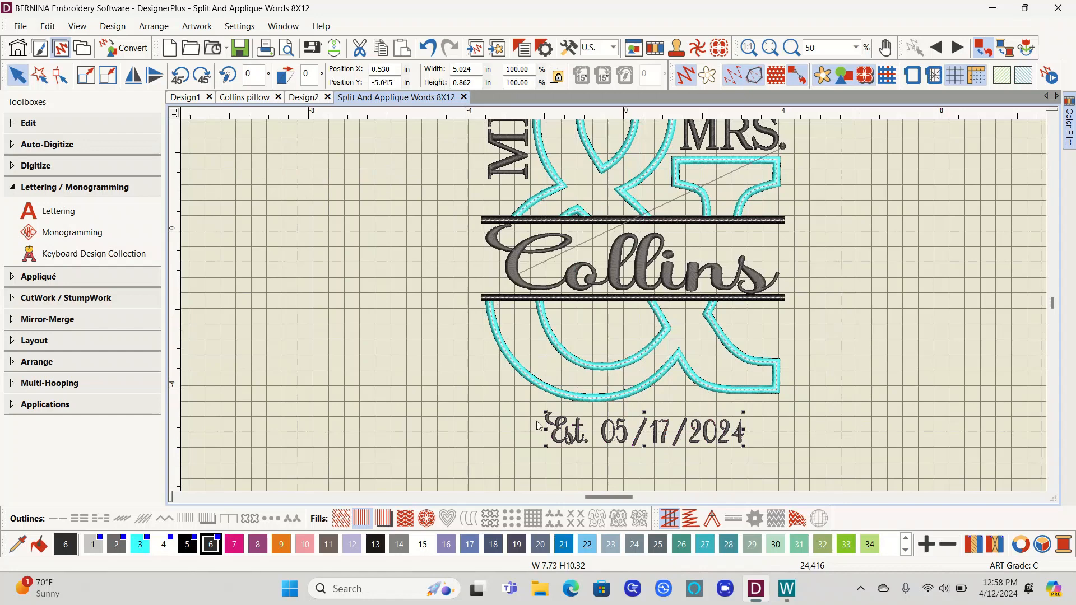
Step: Enlarge and stretch the date lettering to about 7.3 in wide and 1 in high
{"action": "mouse_move", "coordinate": [545, 414]}
{"action": "left_mouse_down"}
{"action": "mouse_move", "coordinate": [488, 415]}
{"action": "mouse_move", "coordinate": [499, 399]}
{"action": "mouse_move", "coordinate": [530, 401]}
{"action": "left_mouse_up"}
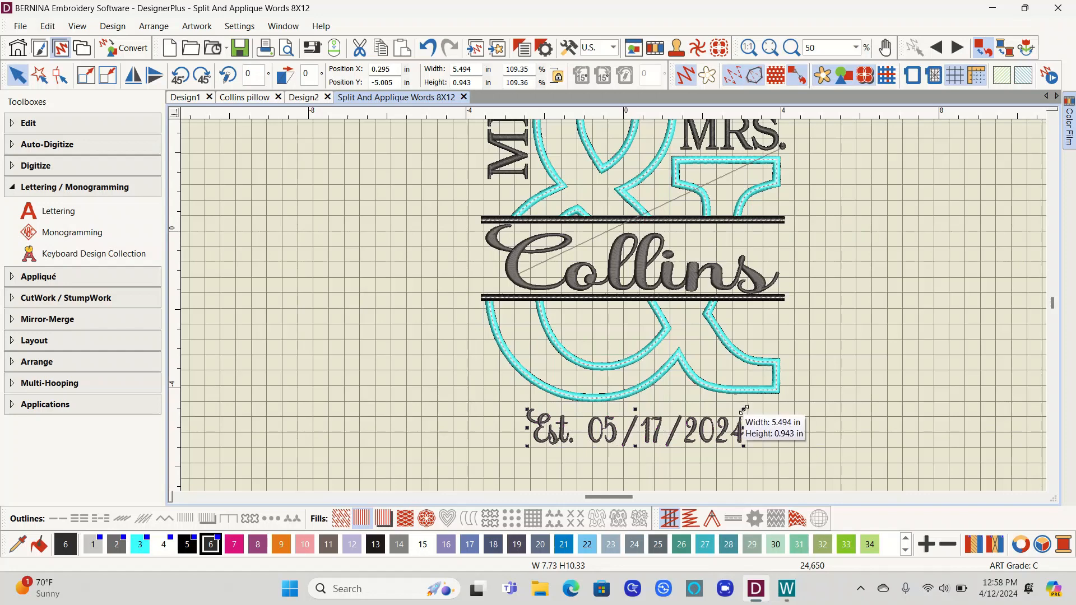
{"action": "left_click_drag", "start_coordinate": [743, 410], "coordinate": [761, 403]}
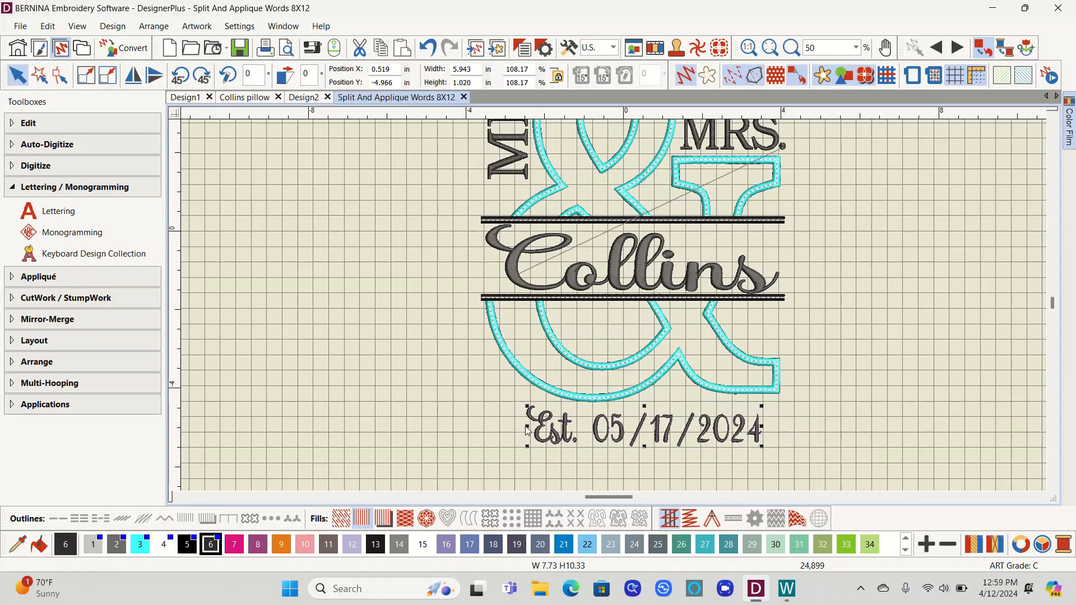
{"action": "left_click_drag", "start_coordinate": [527, 430], "coordinate": [489, 428]}
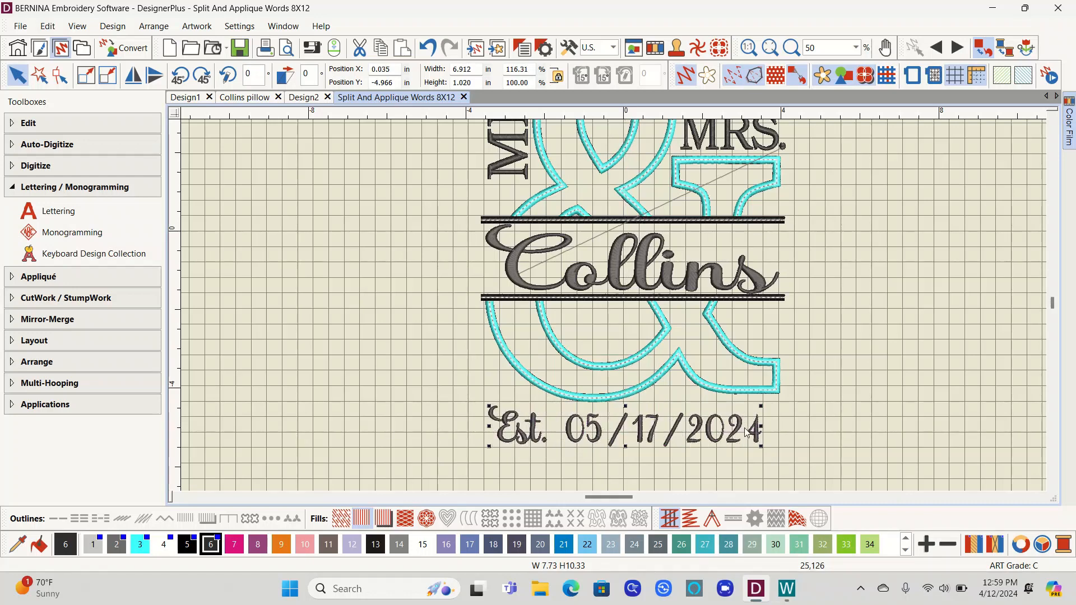
{"action": "left_click_drag", "start_coordinate": [761, 426], "coordinate": [778, 429]}
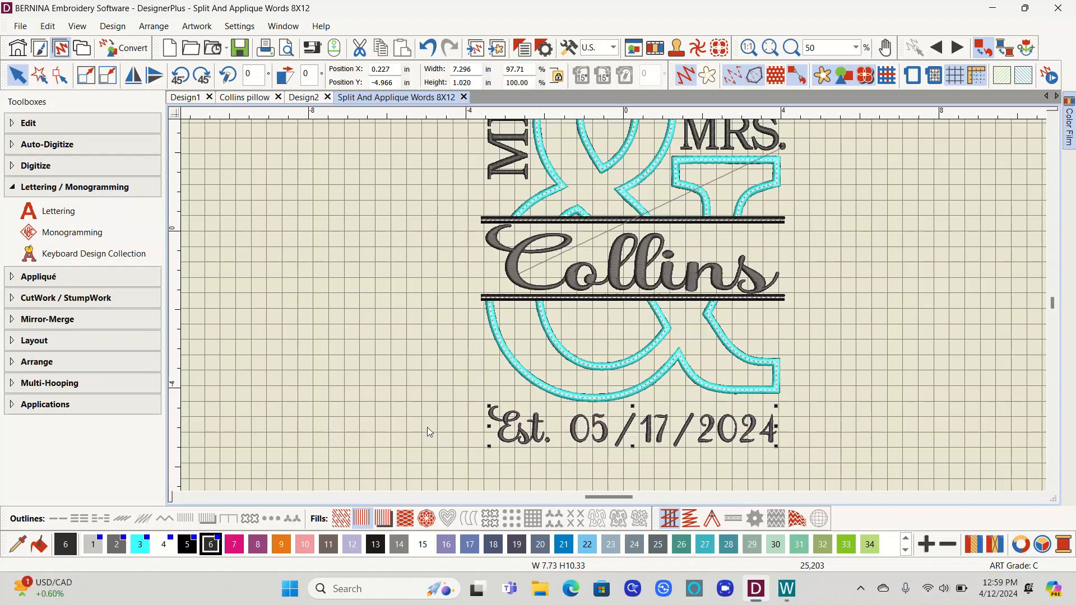
Step: Export the design as a PES machine file named Collins to the desktop
{"action": "left_click", "coordinate": [857, 48]}
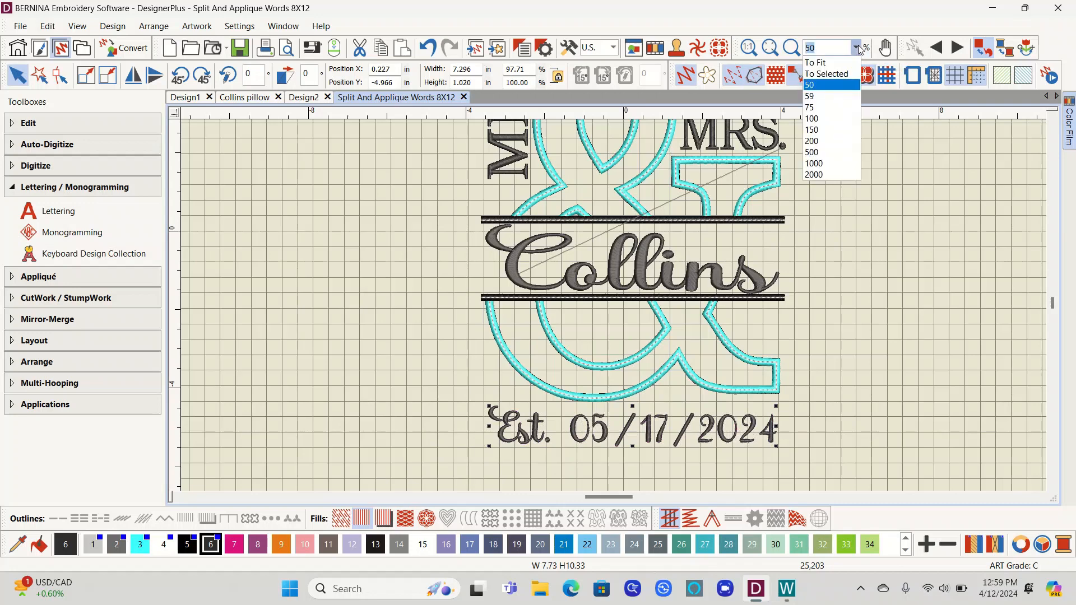
{"action": "left_click", "coordinate": [832, 63]}
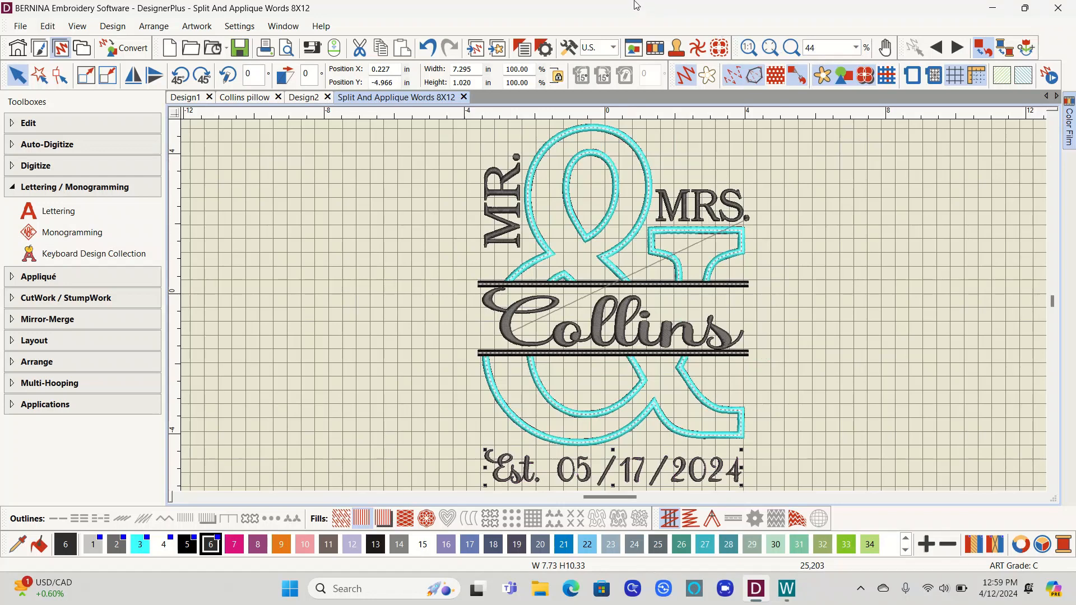
{"action": "left_click", "coordinate": [20, 26]}
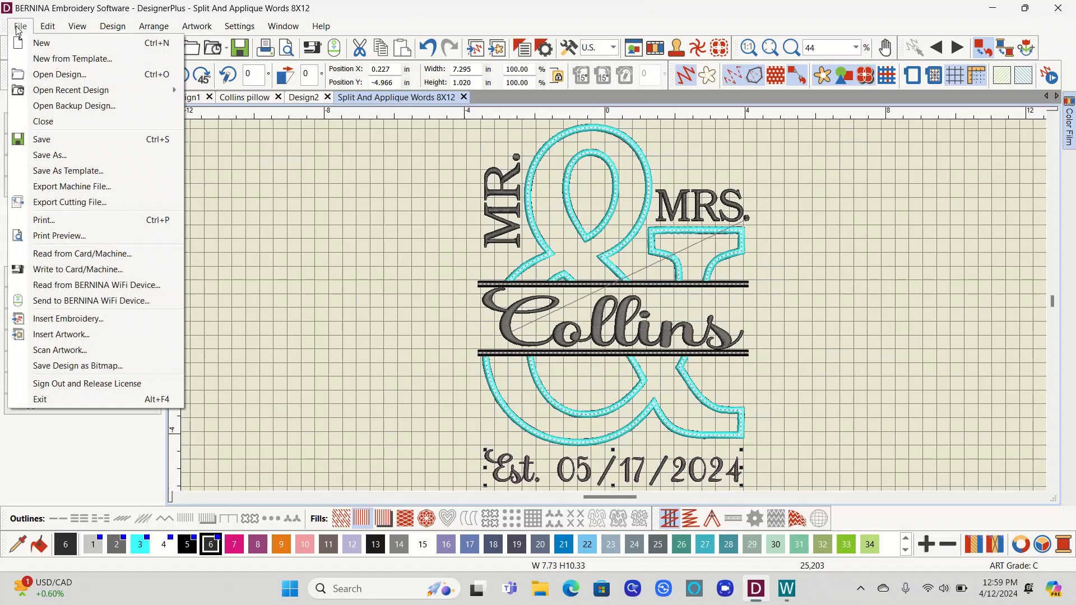
{"action": "left_click", "coordinate": [19, 29]}
{"action": "left_click", "coordinate": [48, 26]}
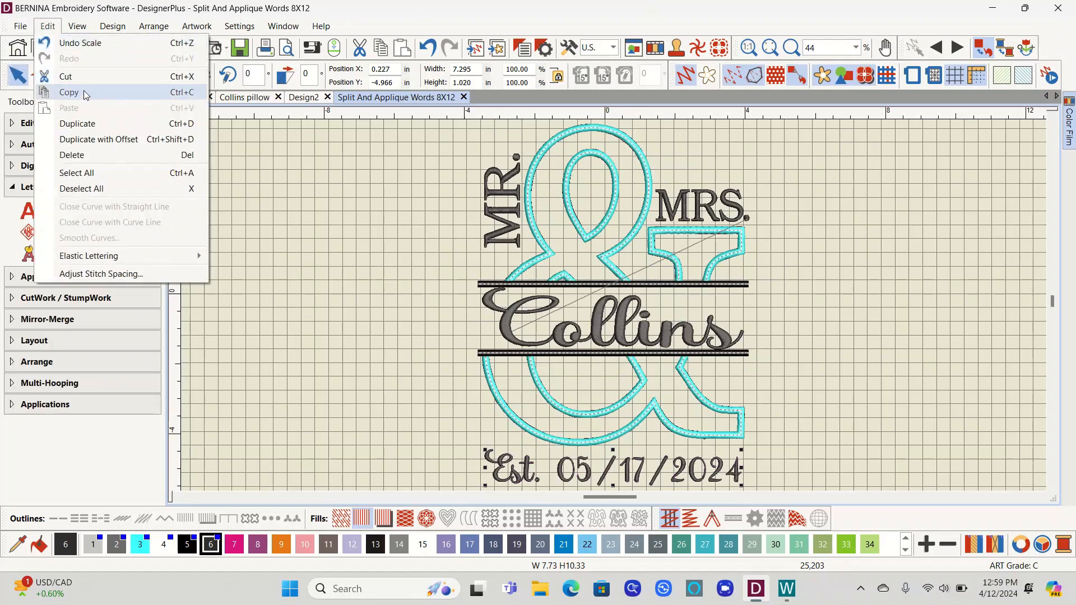
{"action": "mouse_move", "coordinate": [20, 32]}
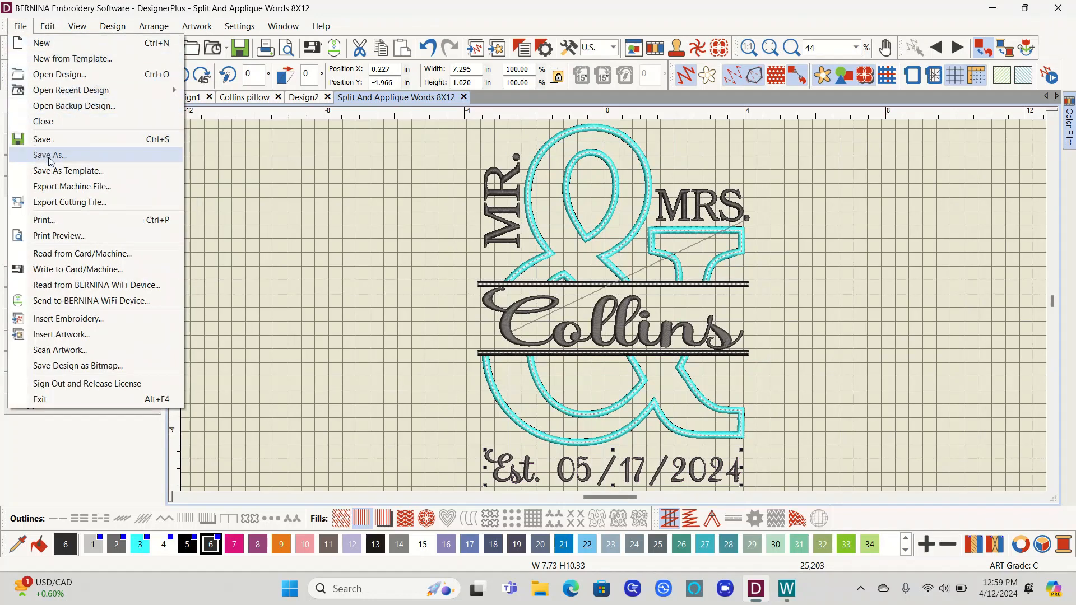
{"action": "left_click", "coordinate": [64, 189]}
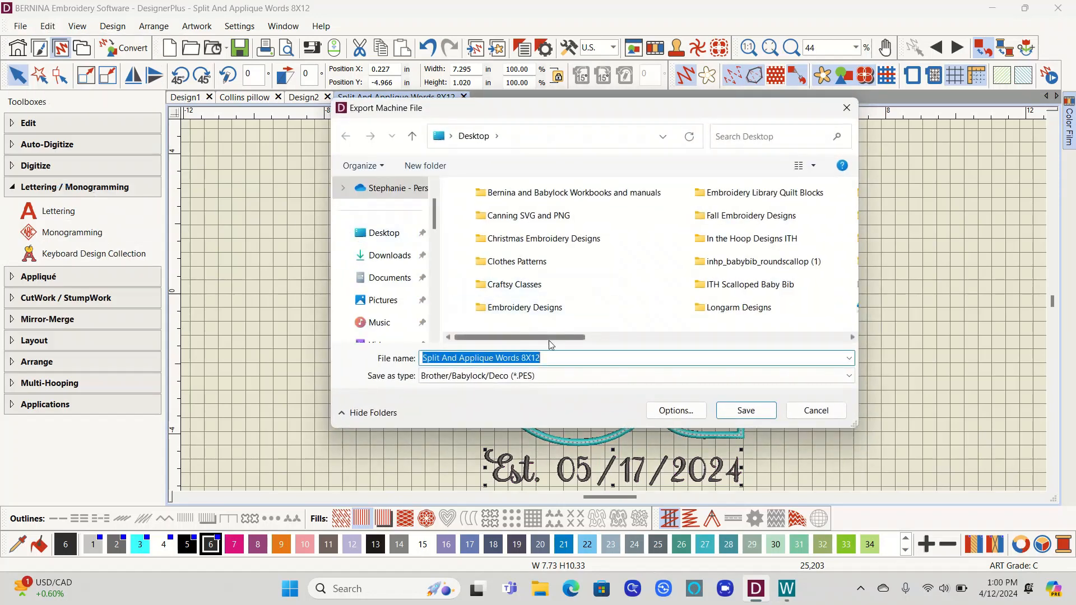
{"action": "type", "text": "Collins"}
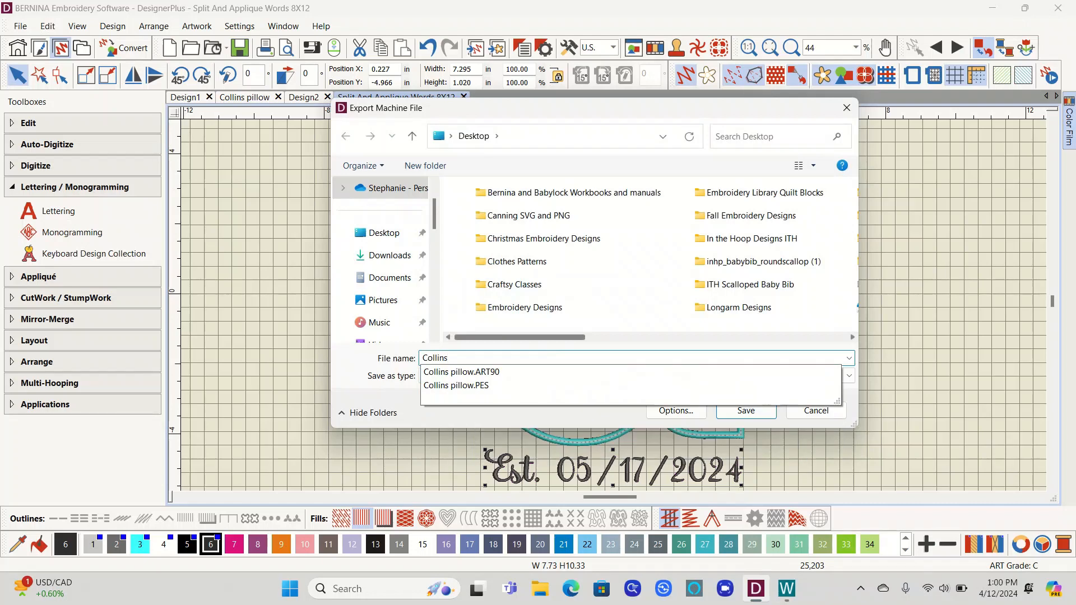
{"action": "key", "text": "Return"}
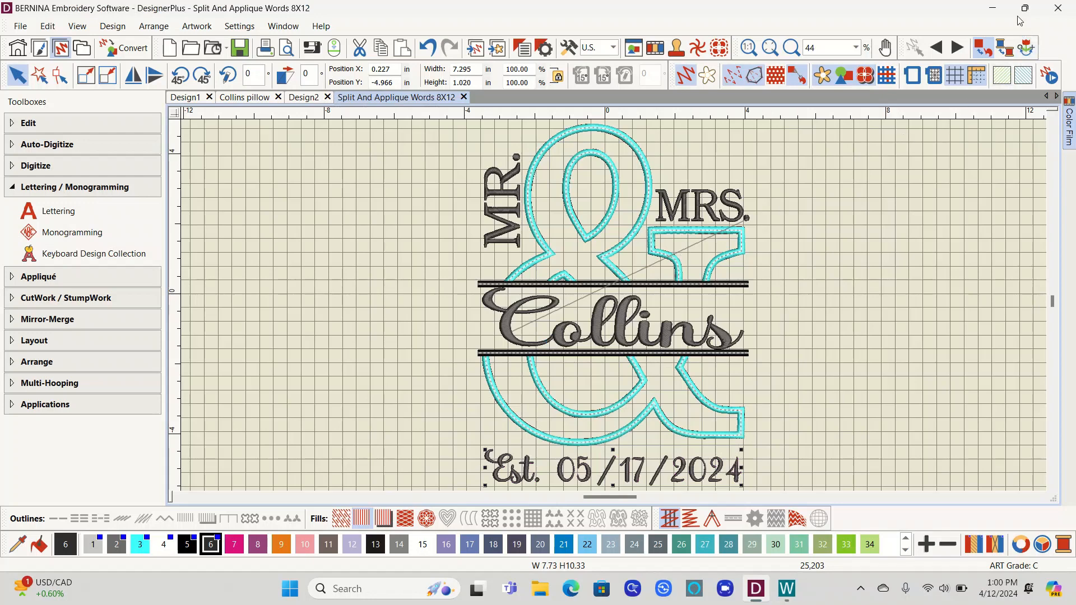
Step: Minimize the embroidery software, close the WiFi Connector, and reposition the exported Collins file icon on the desktop
{"action": "left_click", "coordinate": [994, 8]}
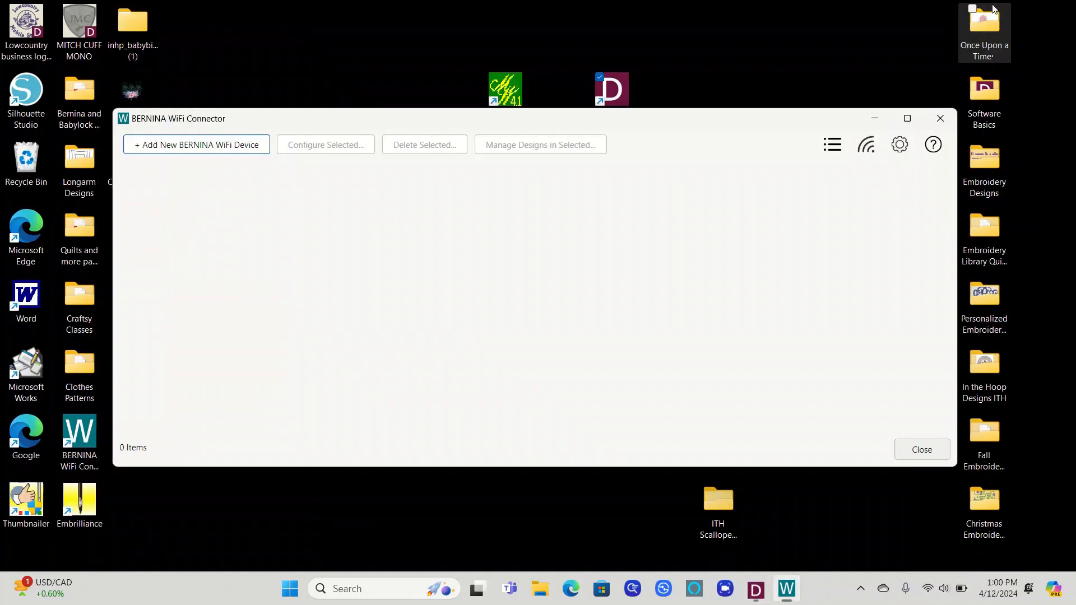
{"action": "left_click", "coordinate": [944, 120]}
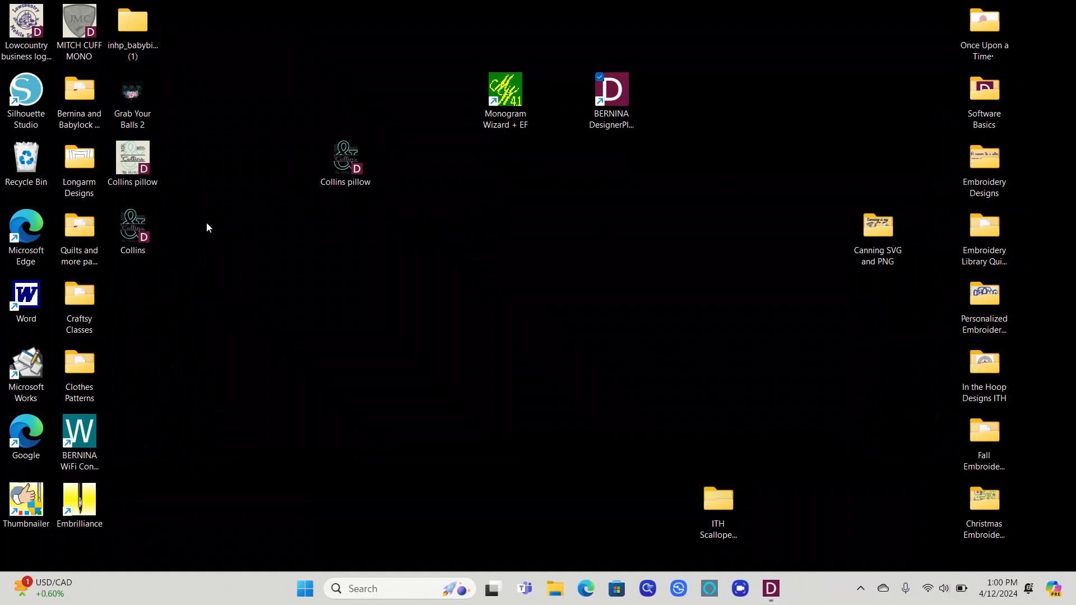
{"action": "left_click_drag", "start_coordinate": [133, 226], "coordinate": [643, 315]}
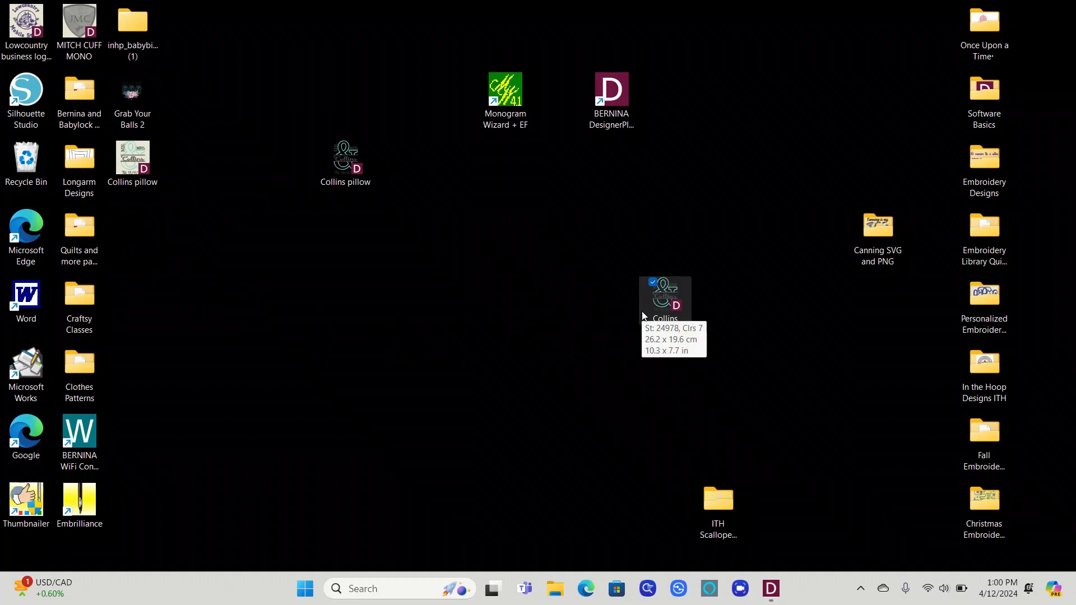